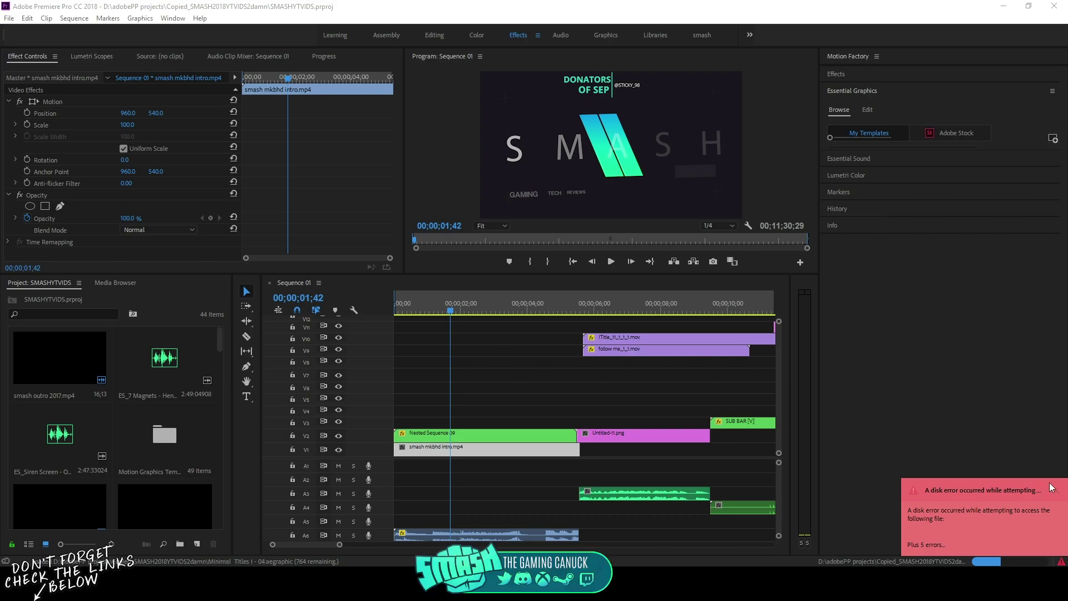
# Activate the Premiere Pro window and dismiss the disk error notification
pyautogui.click(966, 459)
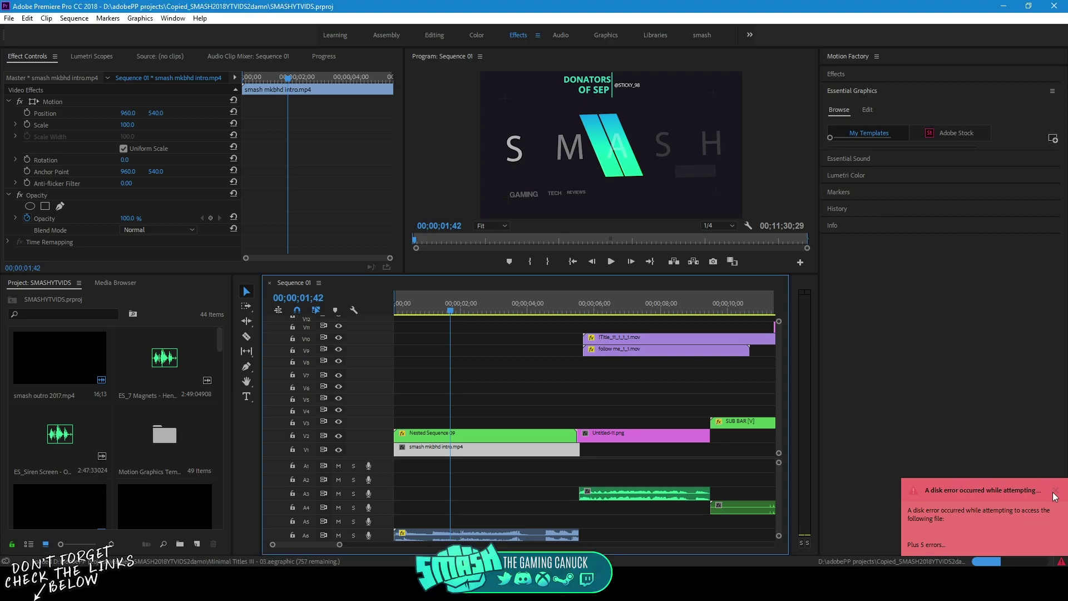
pyautogui.click(1054, 492)
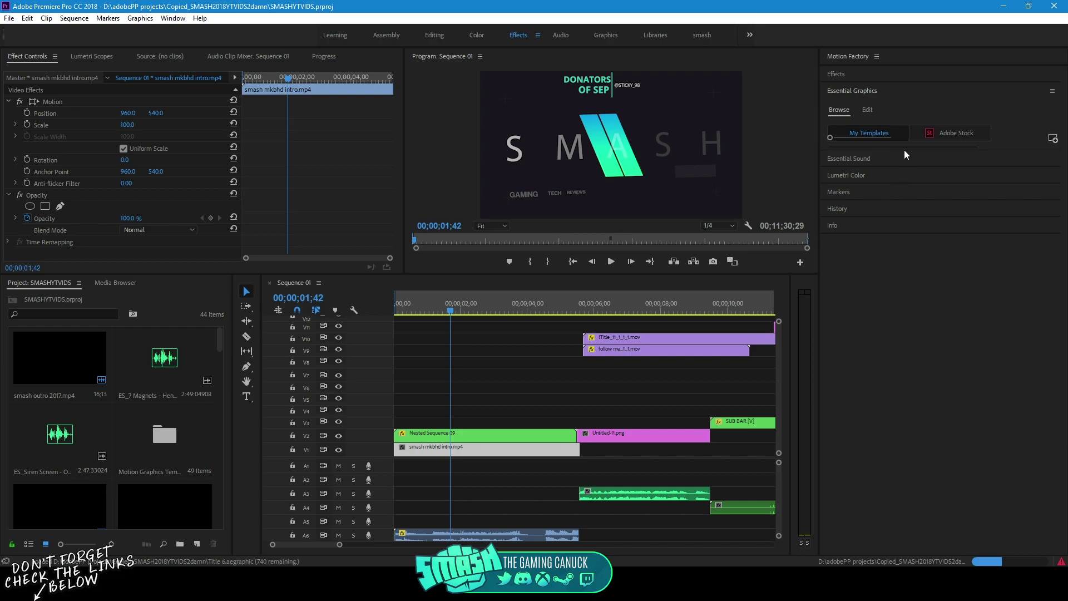
# Expand the template thumbnails, clear the disk error notice and cancel the Resolve Fonts dialog
pyautogui.moveTo(905, 149); pyautogui.dragTo(908, 265)
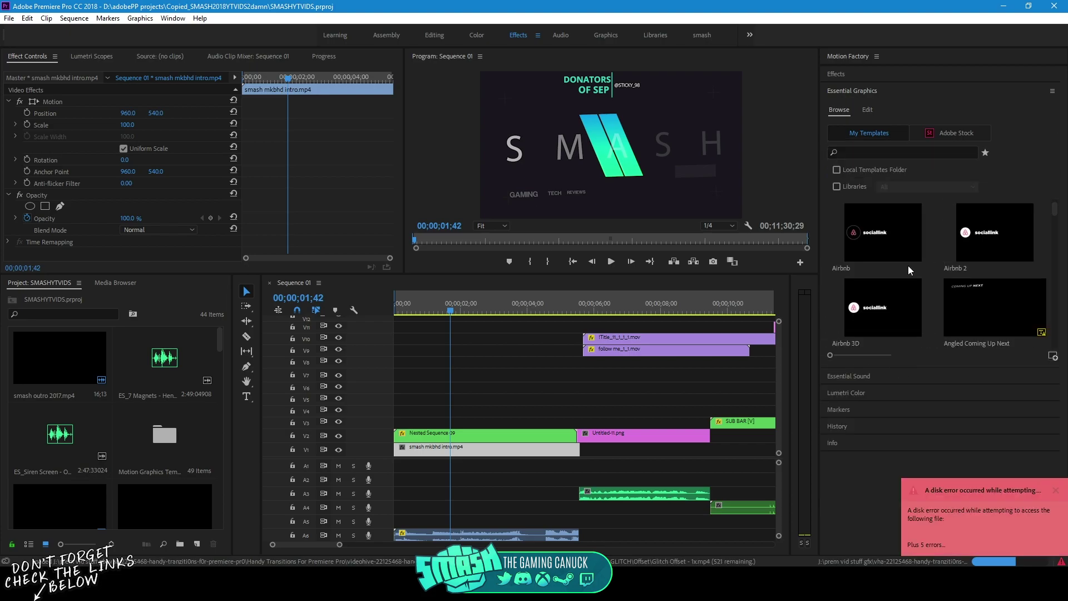
pyautogui.click(1057, 498)
pyautogui.scroll(-3, 926, 302)
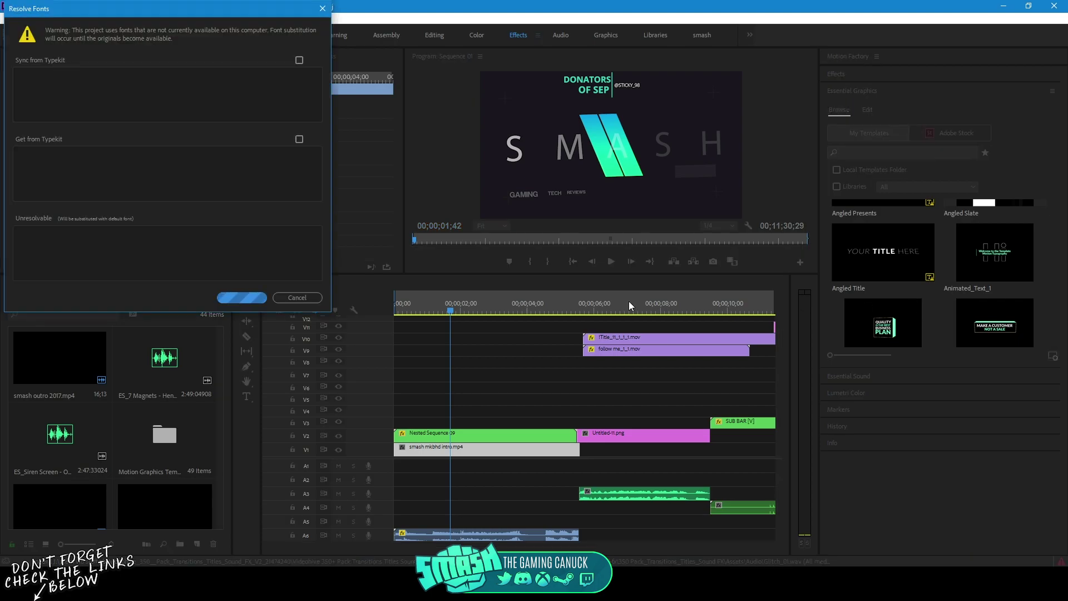
pyautogui.click(298, 298)
# Scroll the Browse list to Title - 1 and drop it onto track V6
pyautogui.scroll(-10, 945, 278)
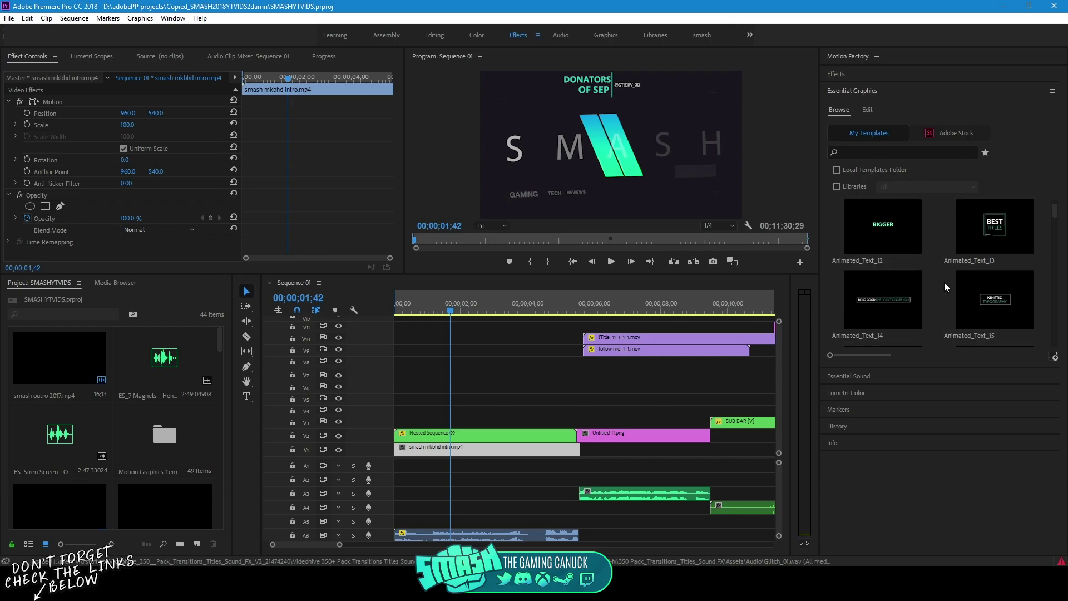
pyautogui.scroll(-15, 945, 286)
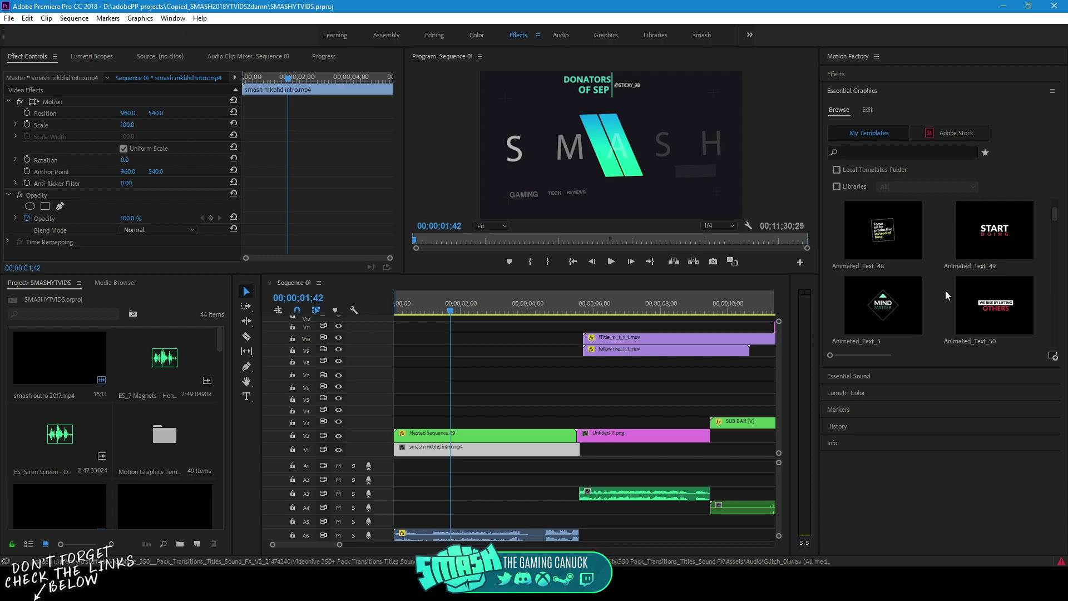
pyautogui.scroll(-10, 946, 291)
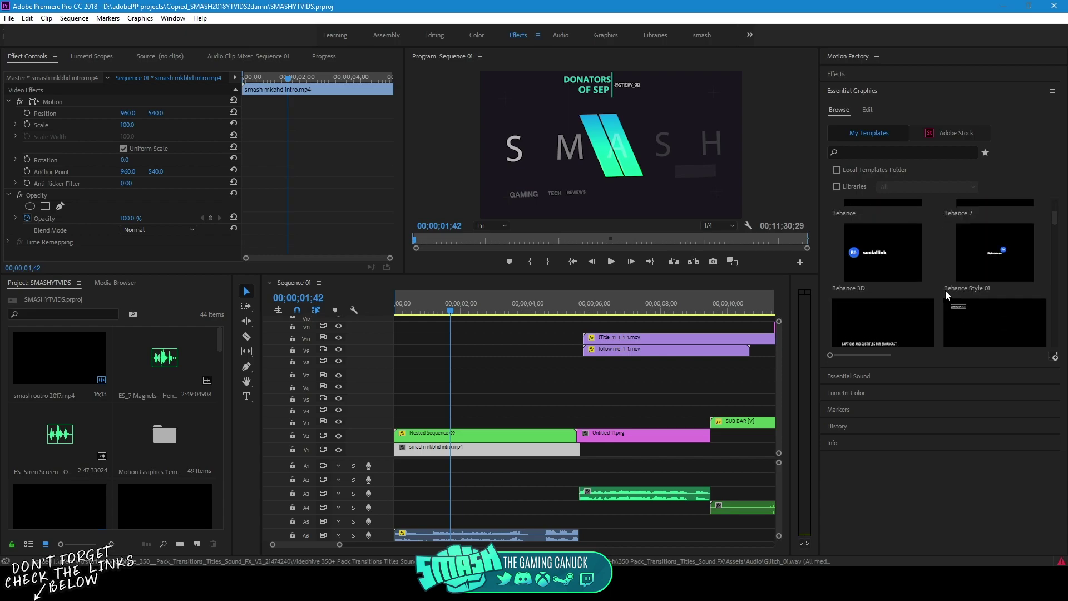
pyautogui.scroll(-5, 953, 294)
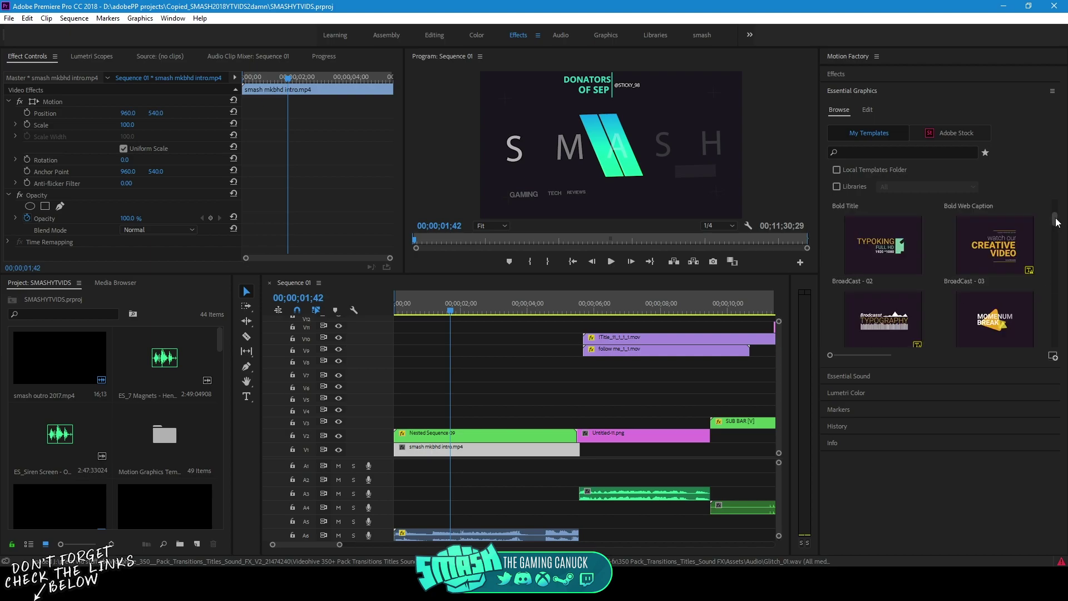
pyautogui.moveTo(1054, 223); pyautogui.dragTo(1056, 261)
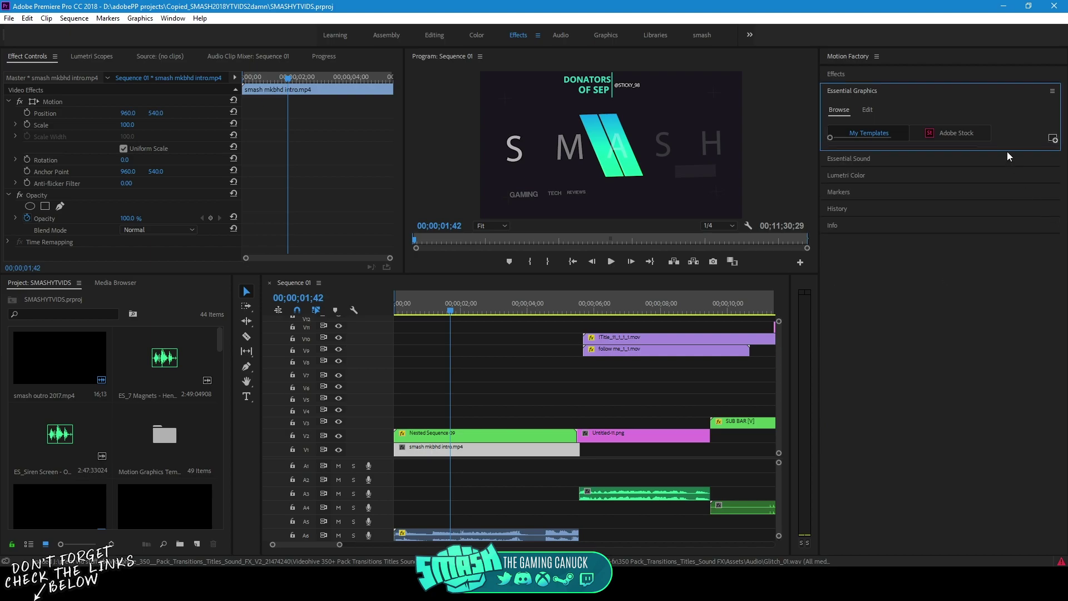
pyautogui.moveTo(1007, 153); pyautogui.dragTo(1001, 433)
pyautogui.moveTo(1055, 222); pyautogui.dragTo(1051, 332)
pyautogui.scroll(-3, 940, 330)
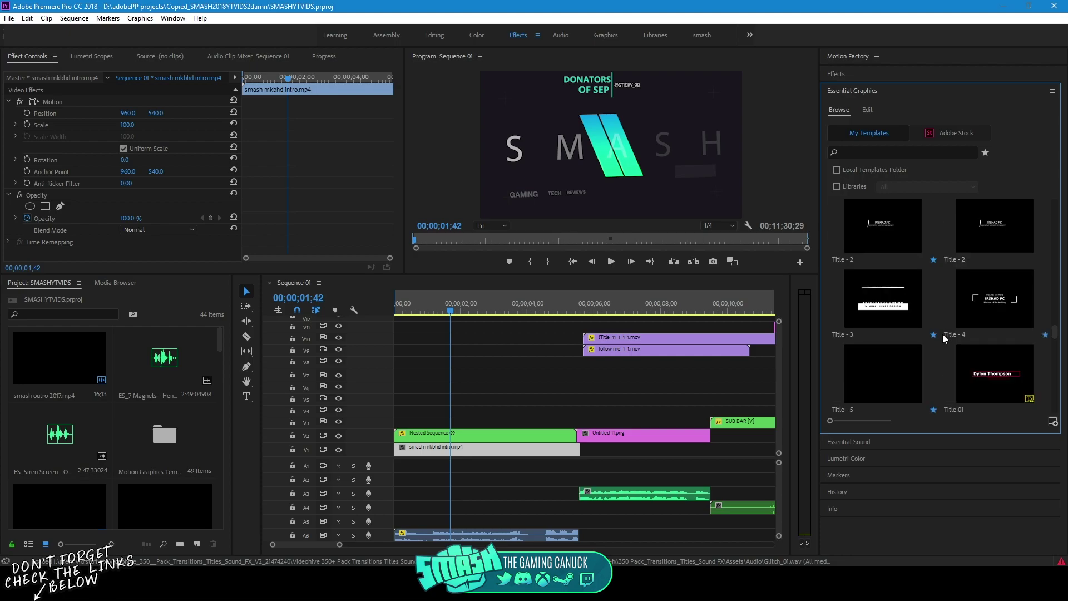
pyautogui.moveTo(1004, 223); pyautogui.dragTo(432, 394)
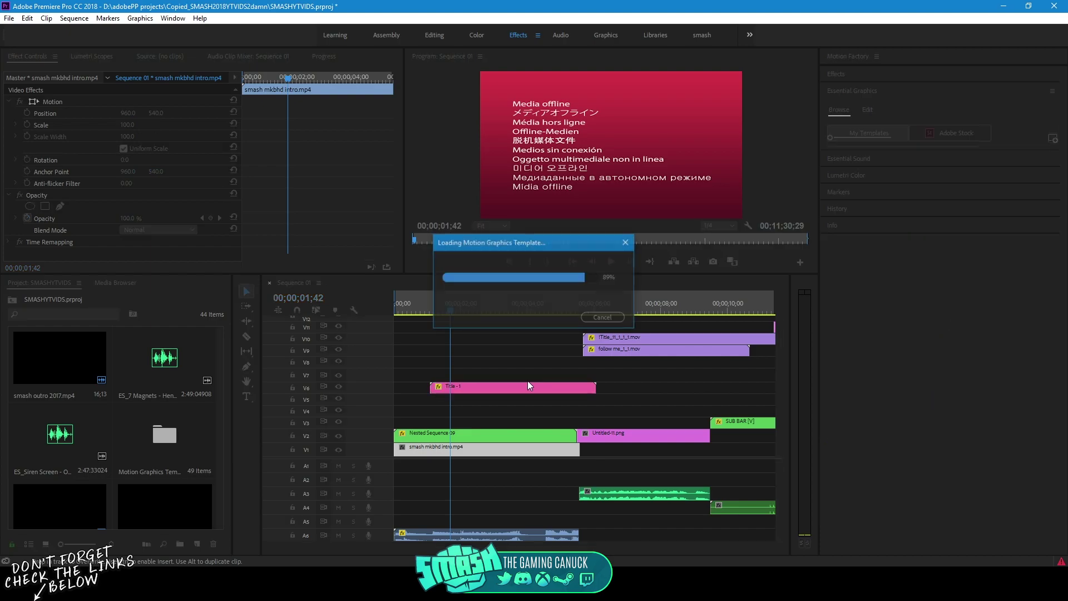
# Select the Title - 1 clip and view its editable text fields in the Edit tab
pyautogui.click(567, 392)
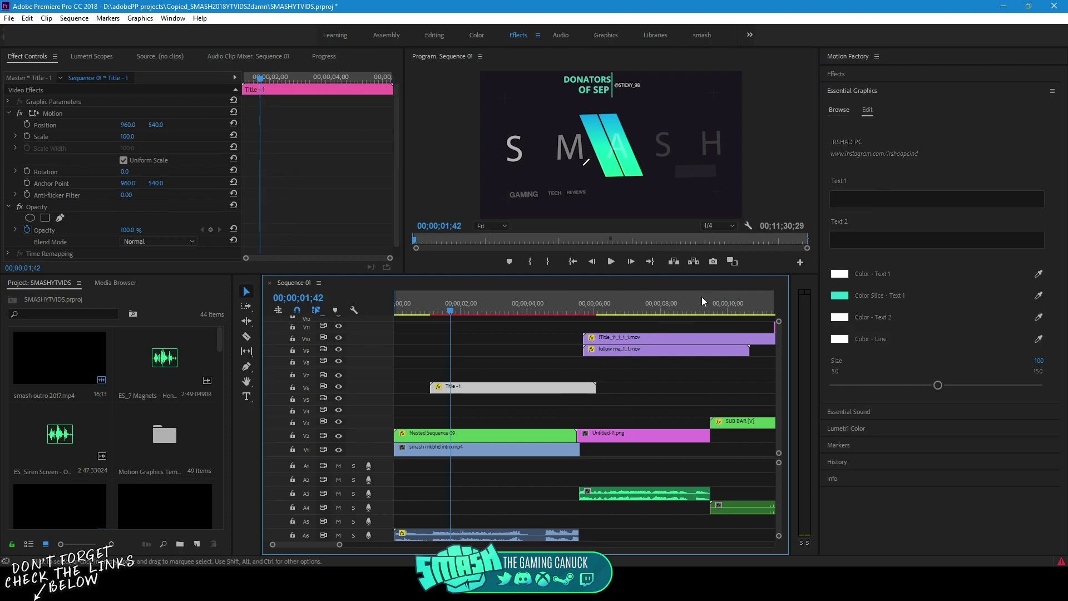
pyautogui.click(840, 110)
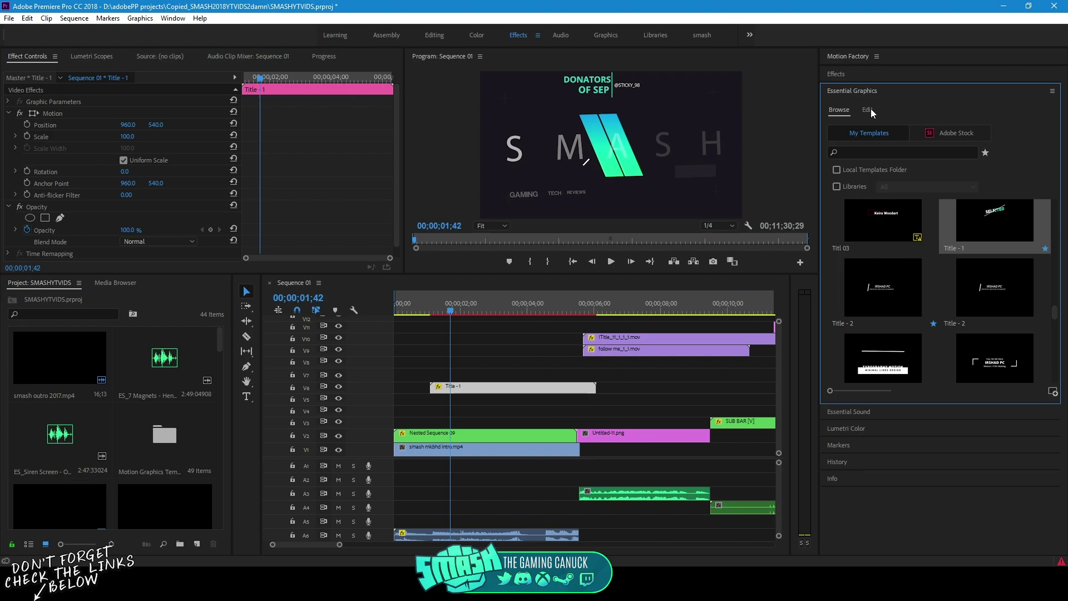
pyautogui.click(869, 109)
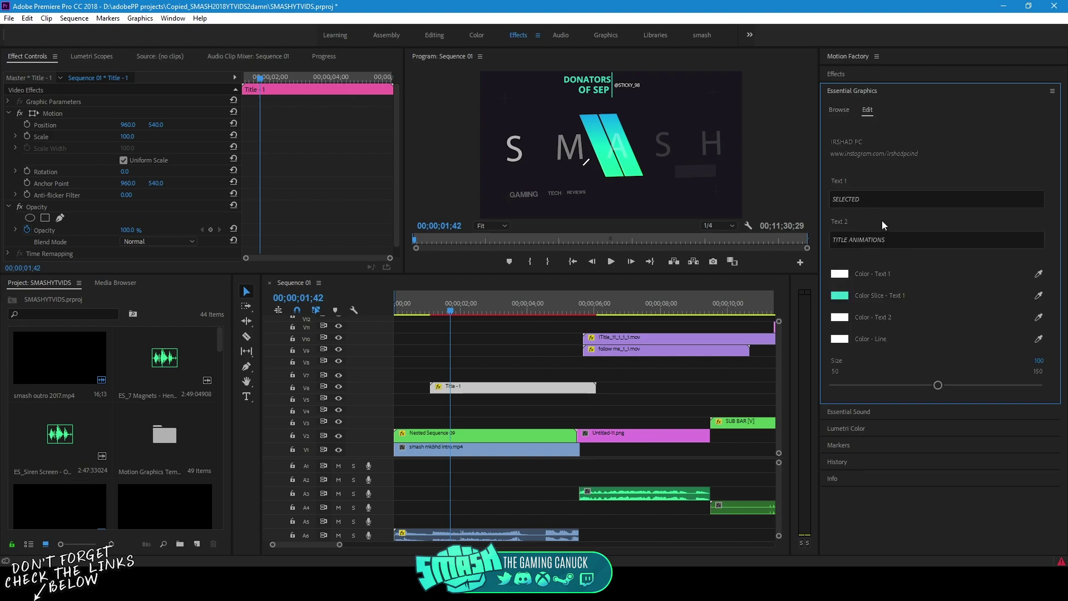
# Delete the Title - 1 clip from track V6 and return to browsing templates
pyautogui.click(508, 387)
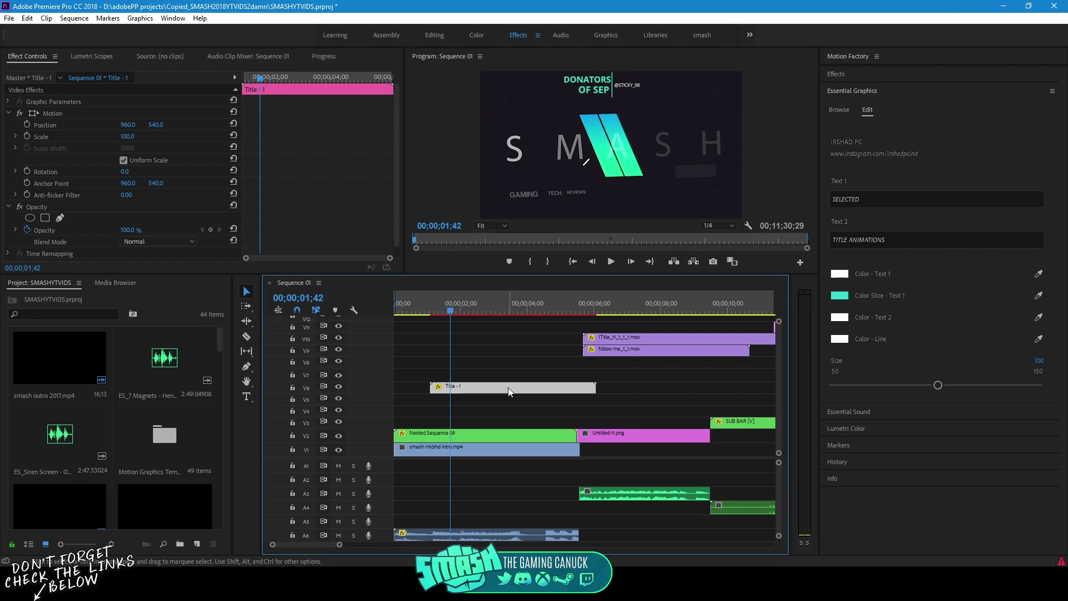
pyautogui.press('Delete')
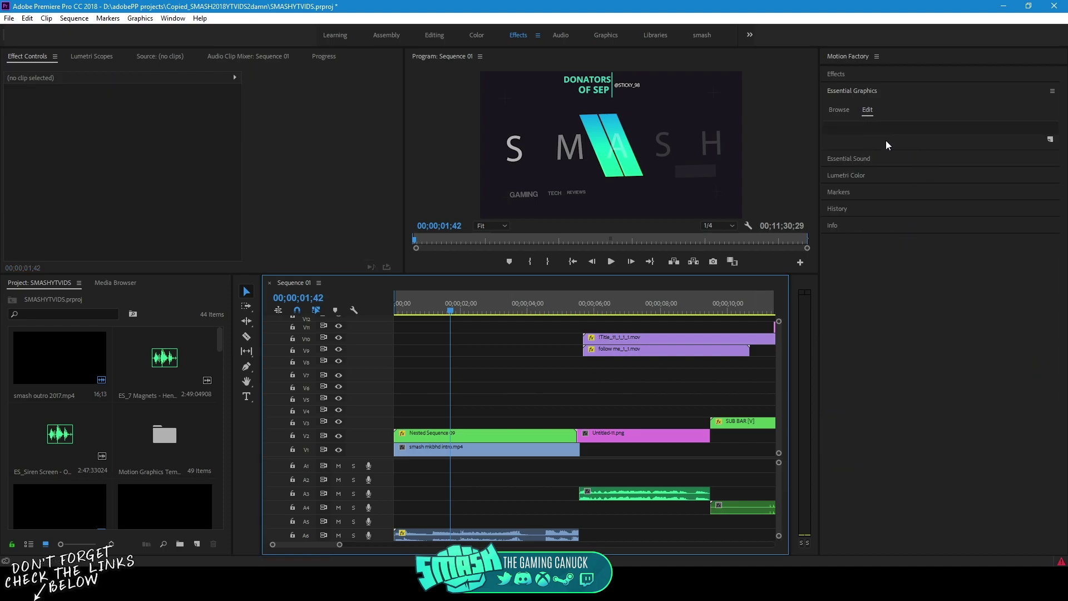
pyautogui.click(839, 109)
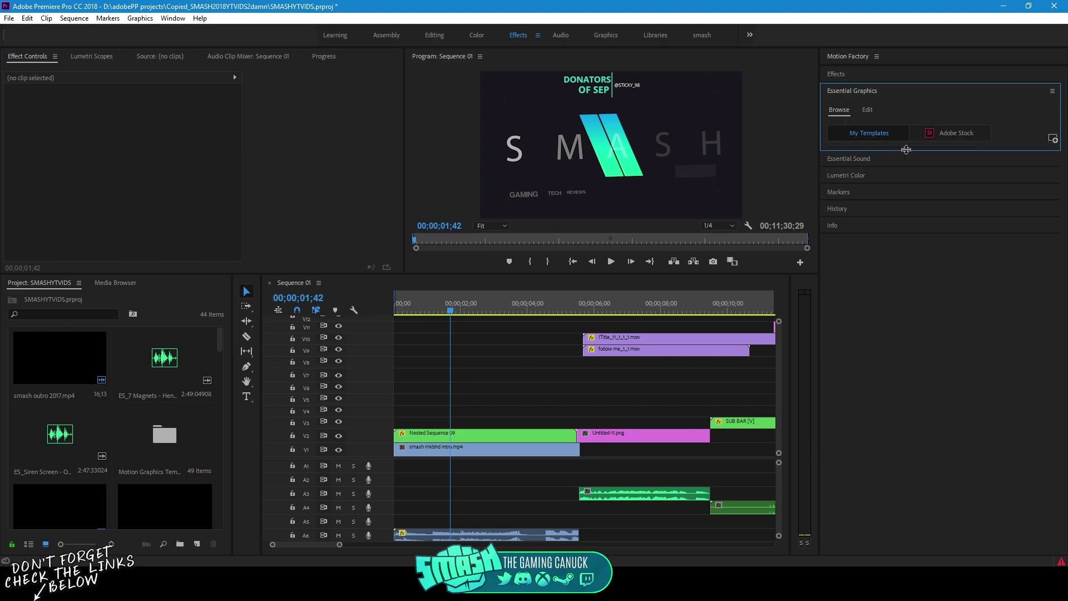
# Enlarge the template browser and toggle the Libraries filter on, then off again
pyautogui.moveTo(1055, 317); pyautogui.dragTo(1051, 365)
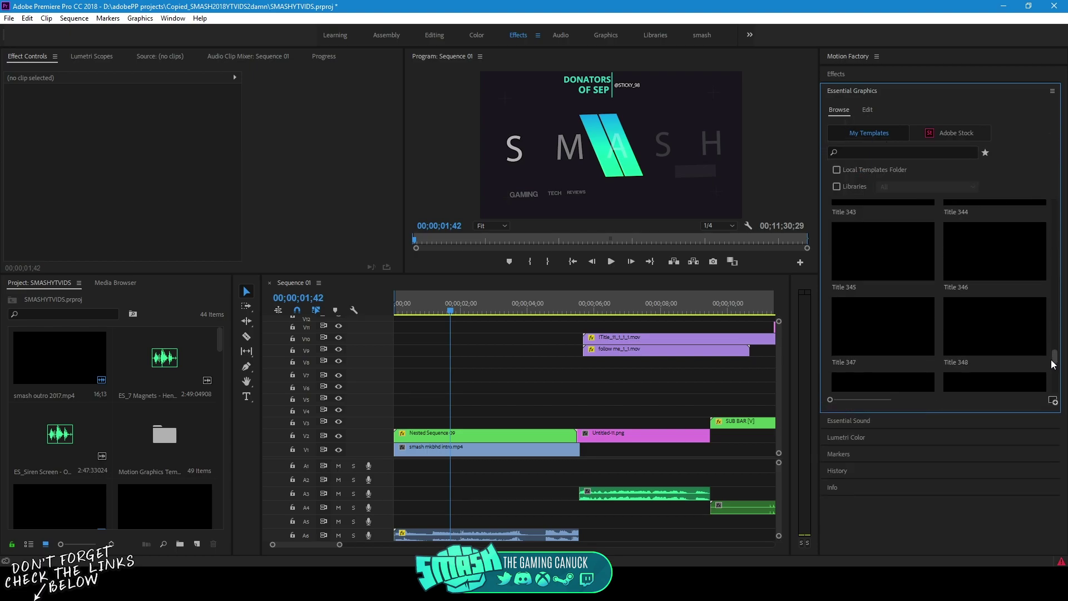
pyautogui.scroll(10, 1052, 370)
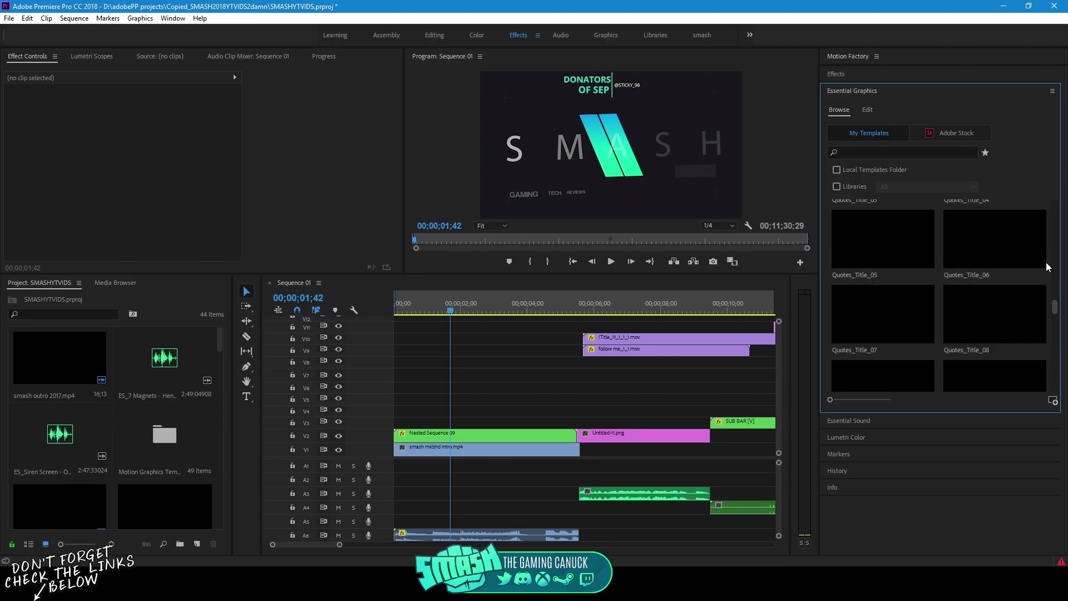
pyautogui.click(855, 186)
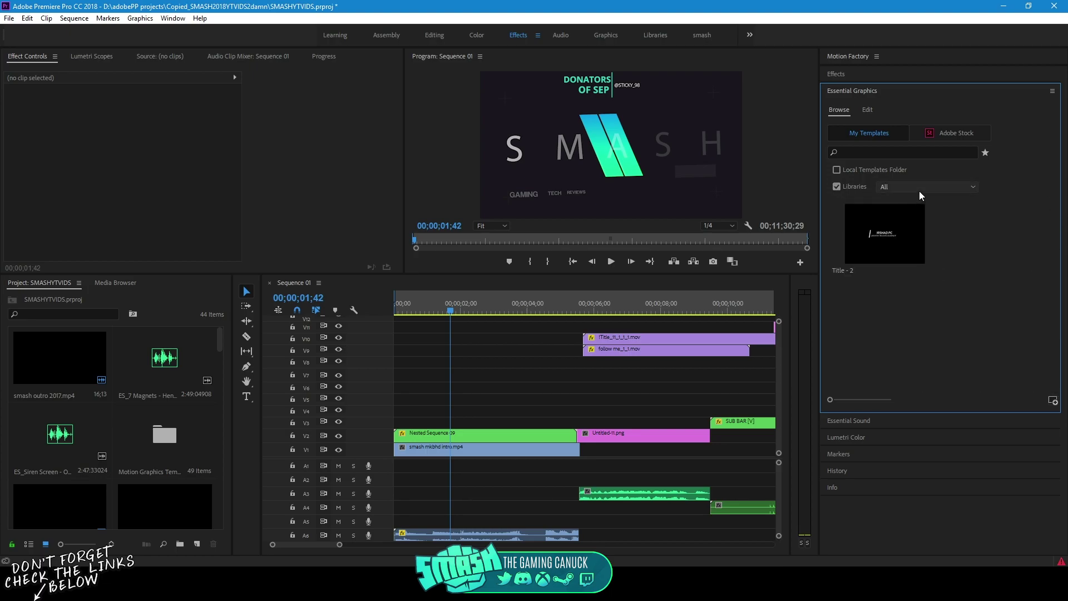
pyautogui.click(935, 187)
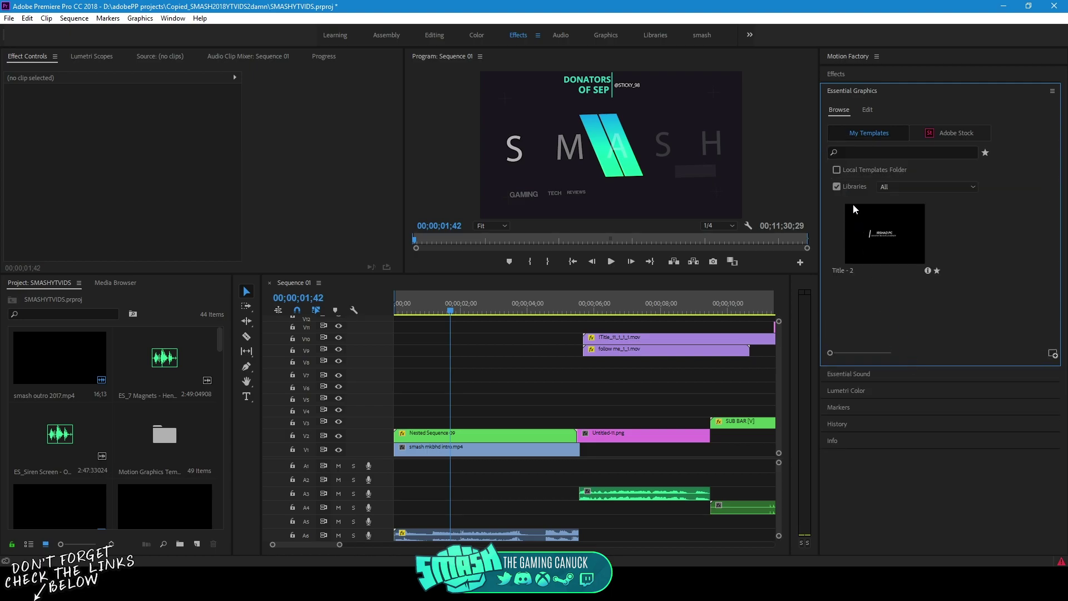
pyautogui.click(853, 190)
# Scroll through the available templates, then collapse the Essential Graphics section
pyautogui.scroll(-4, 947, 273)
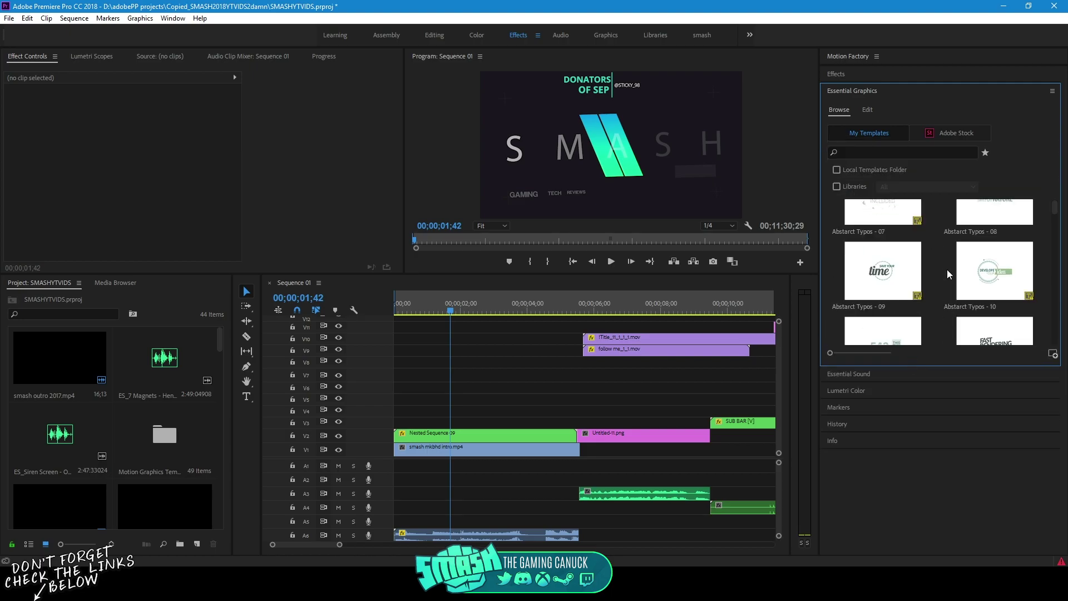
pyautogui.scroll(-5, 947, 273)
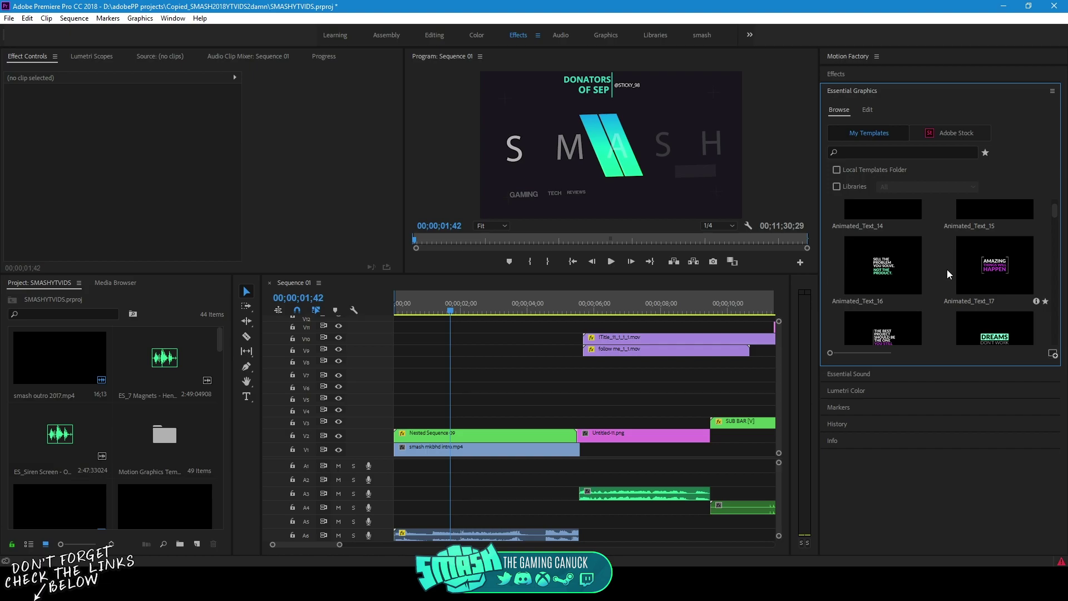
pyautogui.scroll(-3, 947, 270)
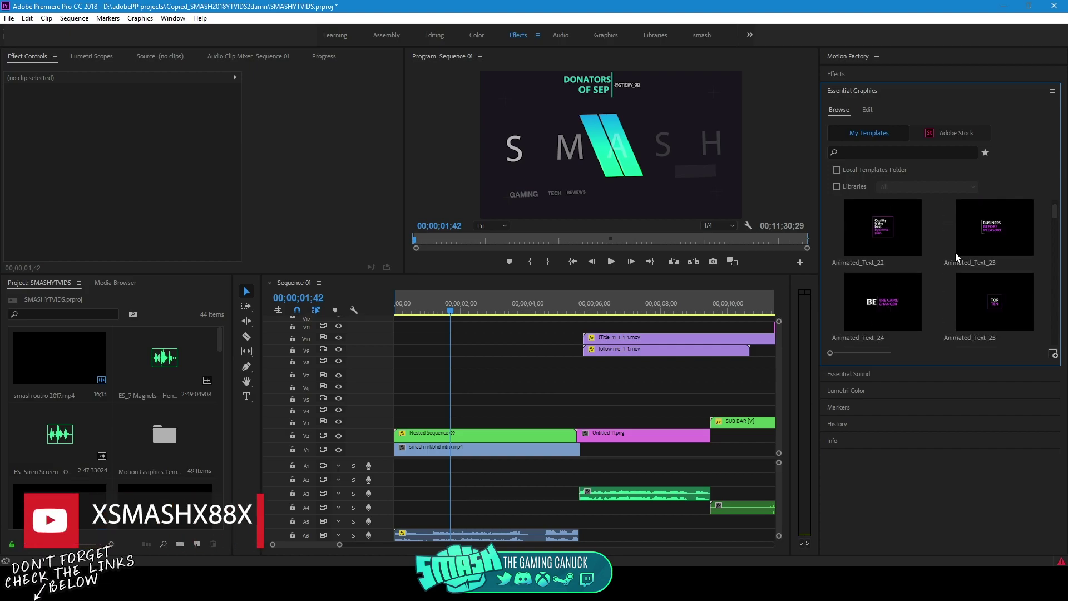
pyautogui.scroll(-6, 956, 253)
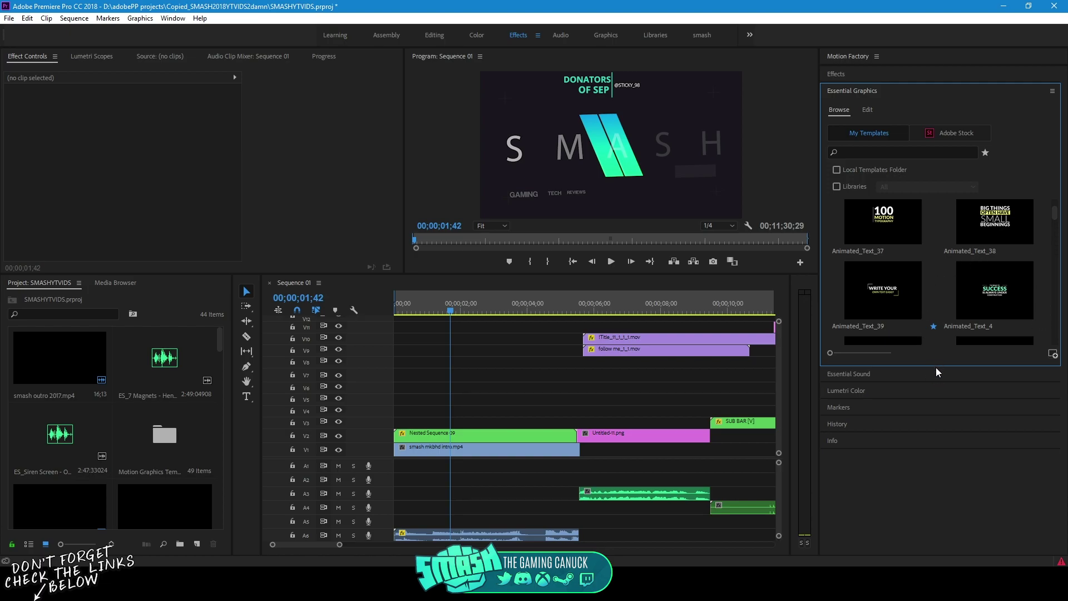
pyautogui.click(863, 92)
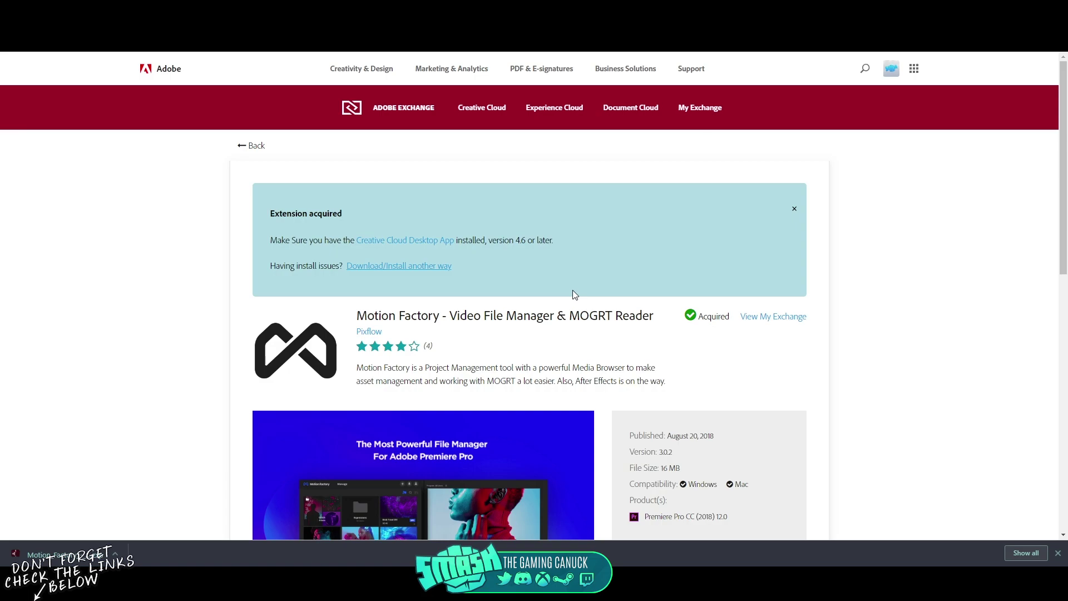
# Scroll the Motion Factory Adobe Exchange page to show its acquired status
pyautogui.scroll(-1, 807, 290)
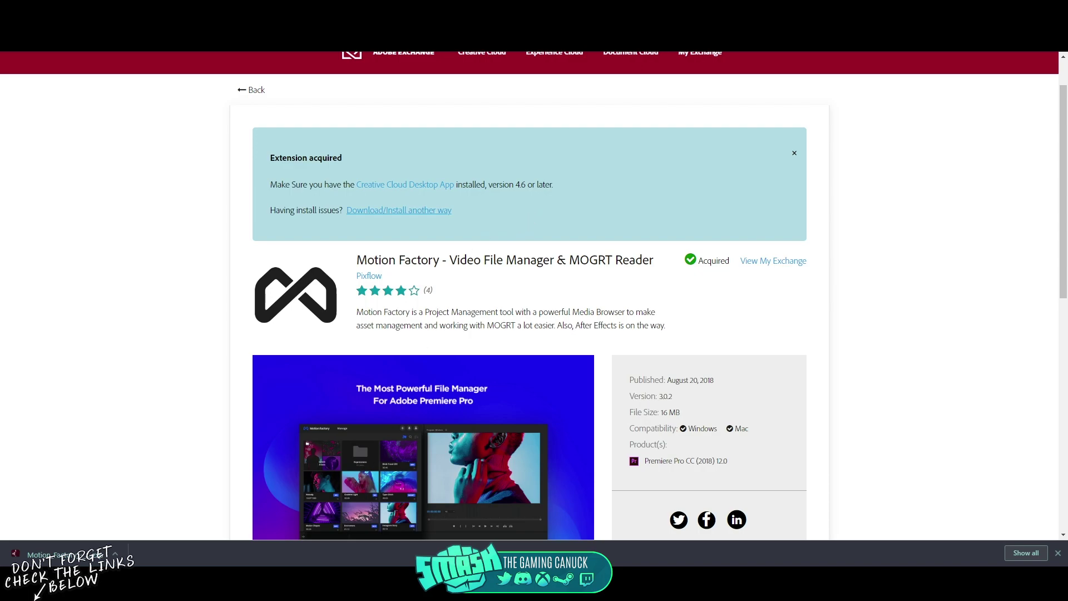
# Check Window > Extensions for Motion Factory, then return to its Adobe Exchange page
pyautogui.hotkey('alt', 'Tab')
pyautogui.click(172, 19)
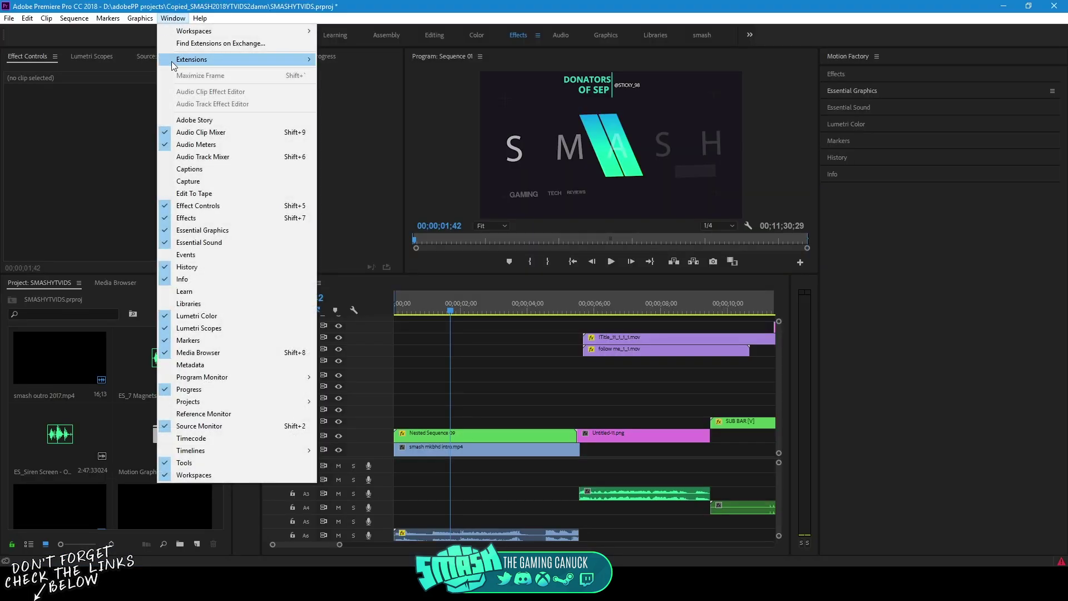
pyautogui.moveTo(173, 59)
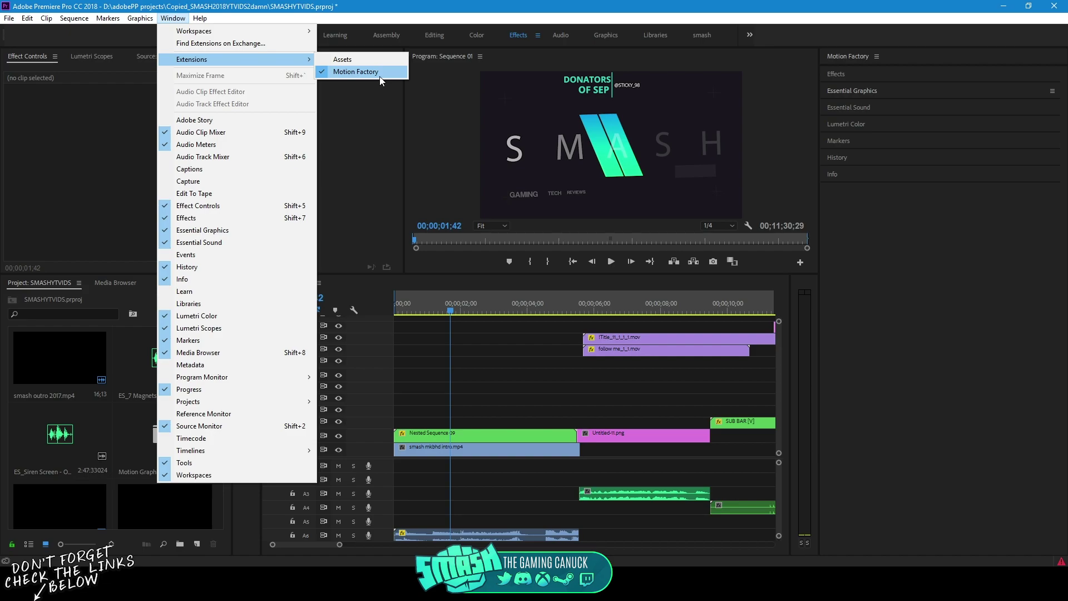
pyautogui.hotkey('alt', 'Tab')
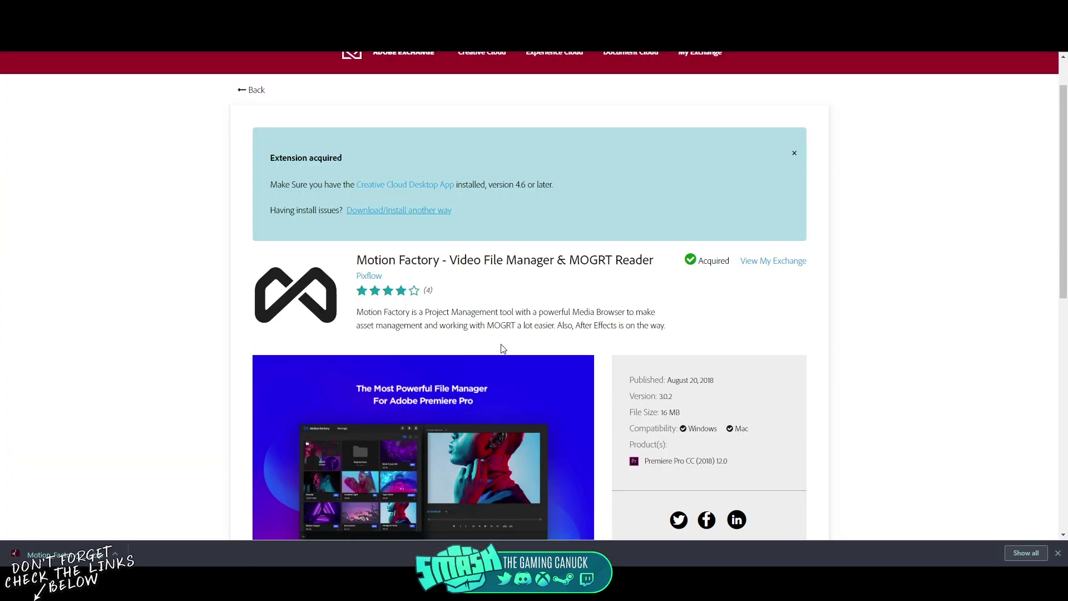
# Open 'Download/Install another way' and read through the Extension Install Utility steps
pyautogui.click(417, 212)
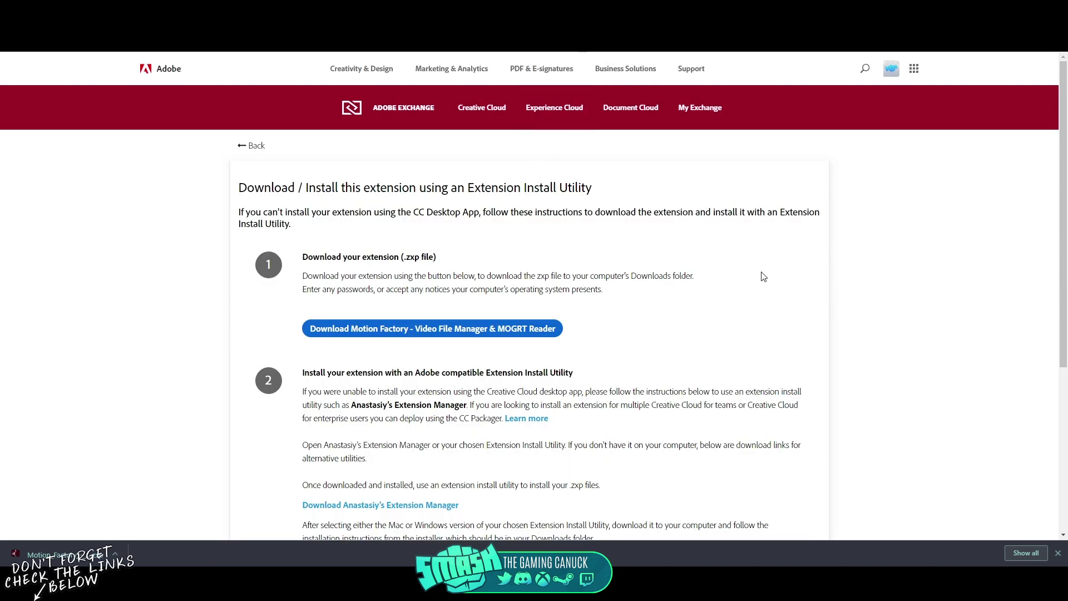
pyautogui.scroll(-1, 754, 295)
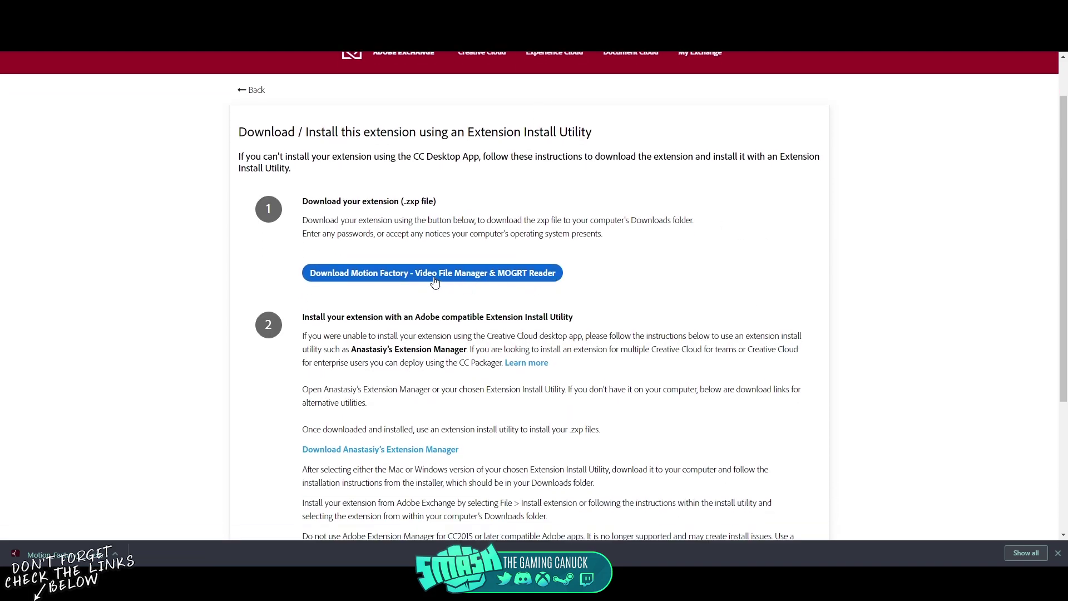
pyautogui.scroll(-2, 423, 273)
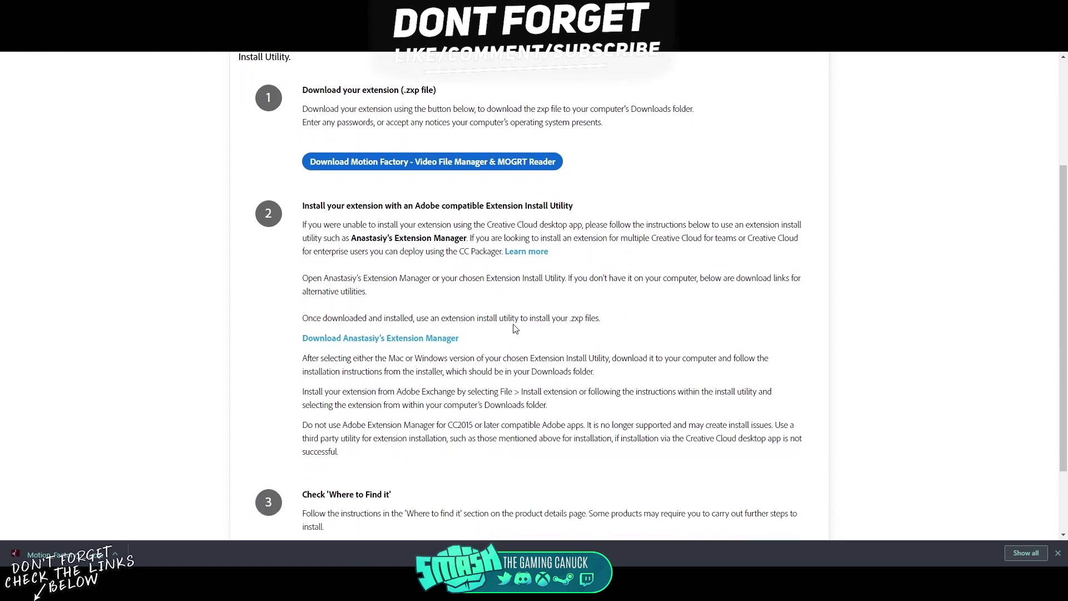
pyautogui.scroll(-1, 551, 317)
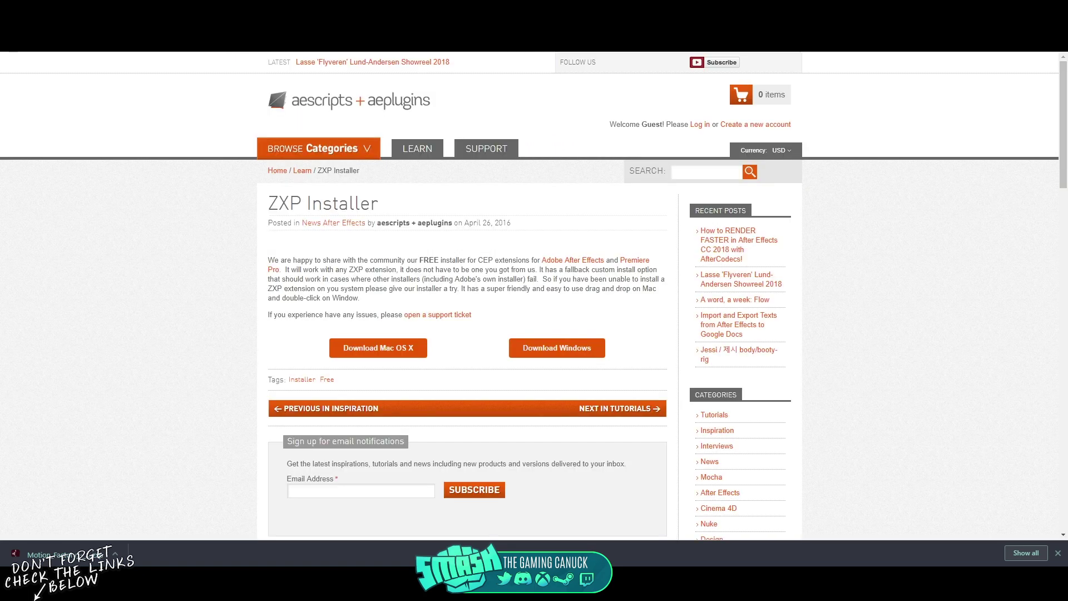
# Use the aescripts site's category menu en route to Anastasiy's Extension Manager v2.03 download
pyautogui.click(327, 146)
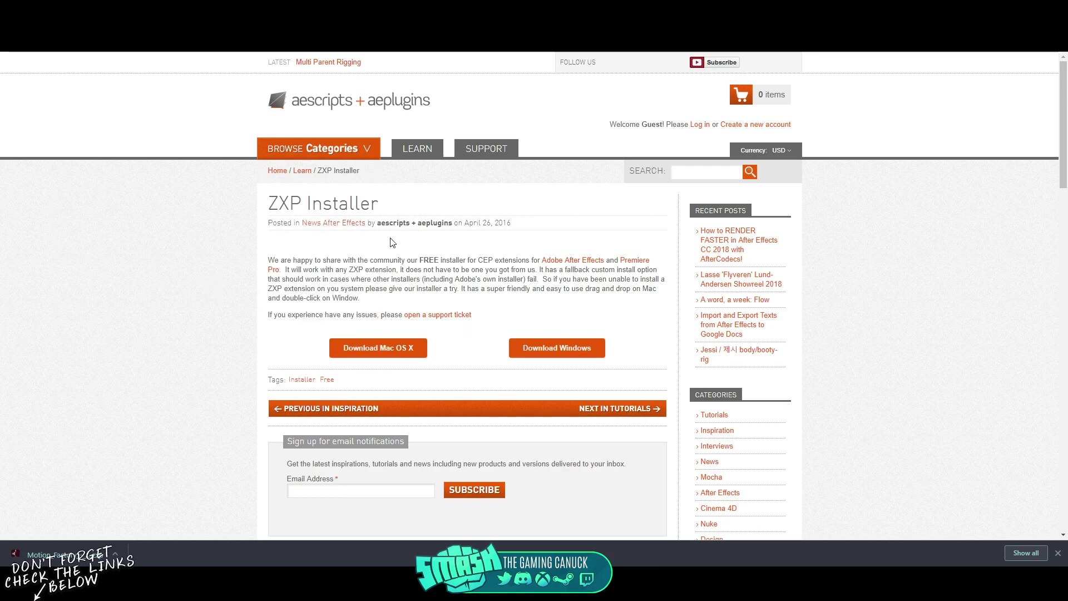
pyautogui.click(327, 148)
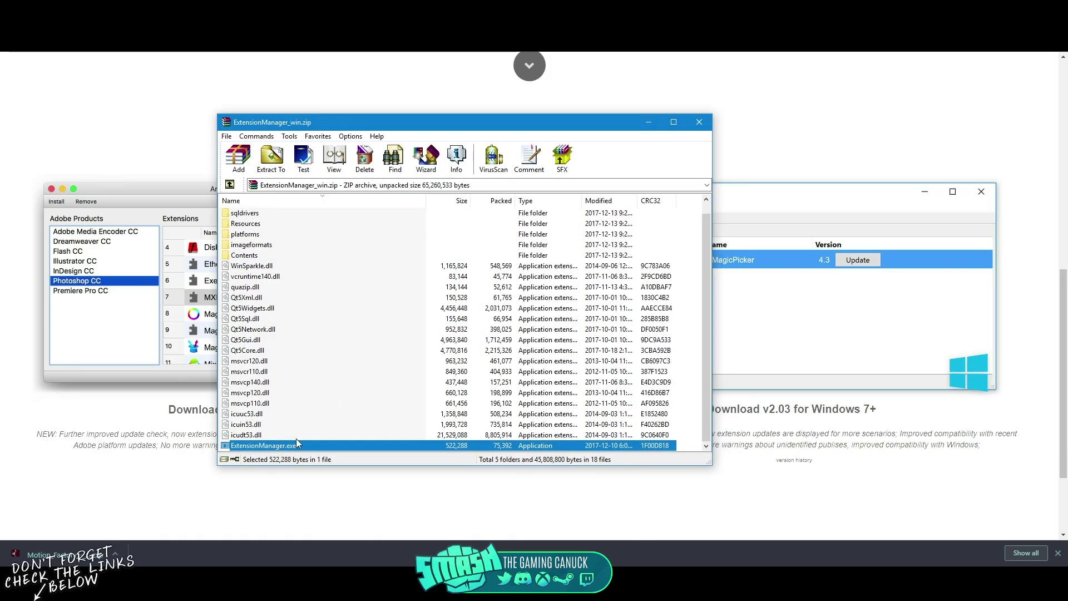
# Run ExtensionManager.exe from the ExtensionManager_win.zip archive and minimize WinRAR
pyautogui.doubleClick(293, 446)
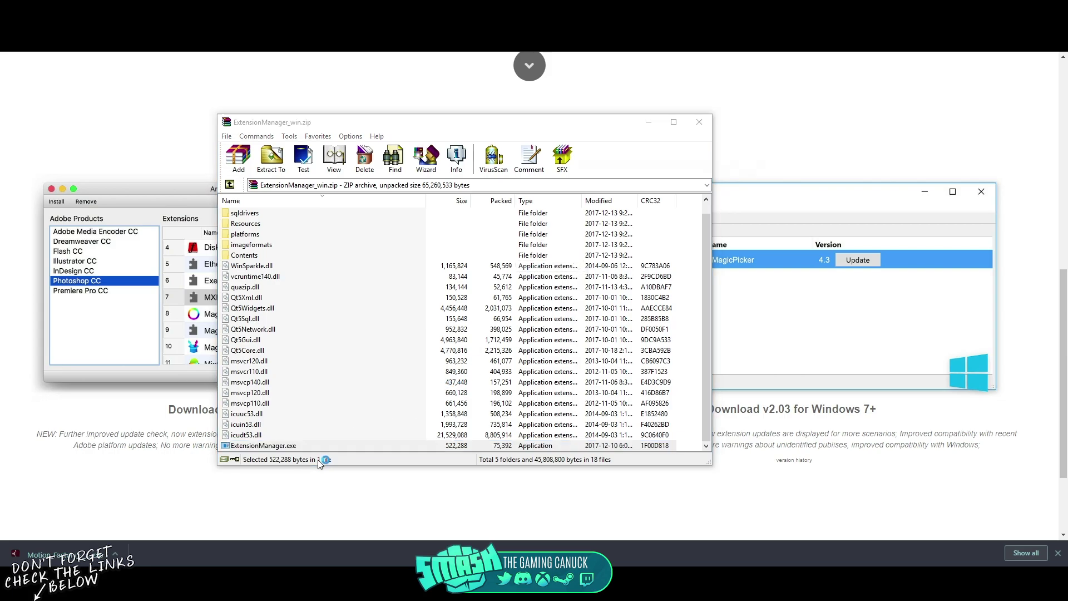
pyautogui.click(647, 122)
# List Premiere Pro CC extensions in Extension Manager and decline saving SMASHYTVIDS.prproj
pyautogui.click(323, 296)
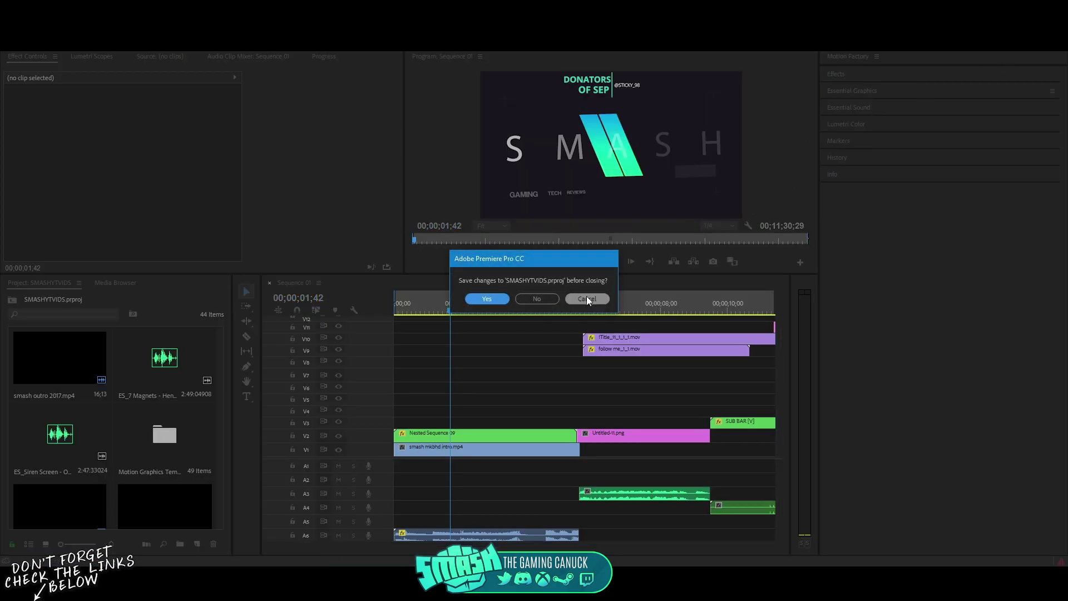
pyautogui.click(545, 295)
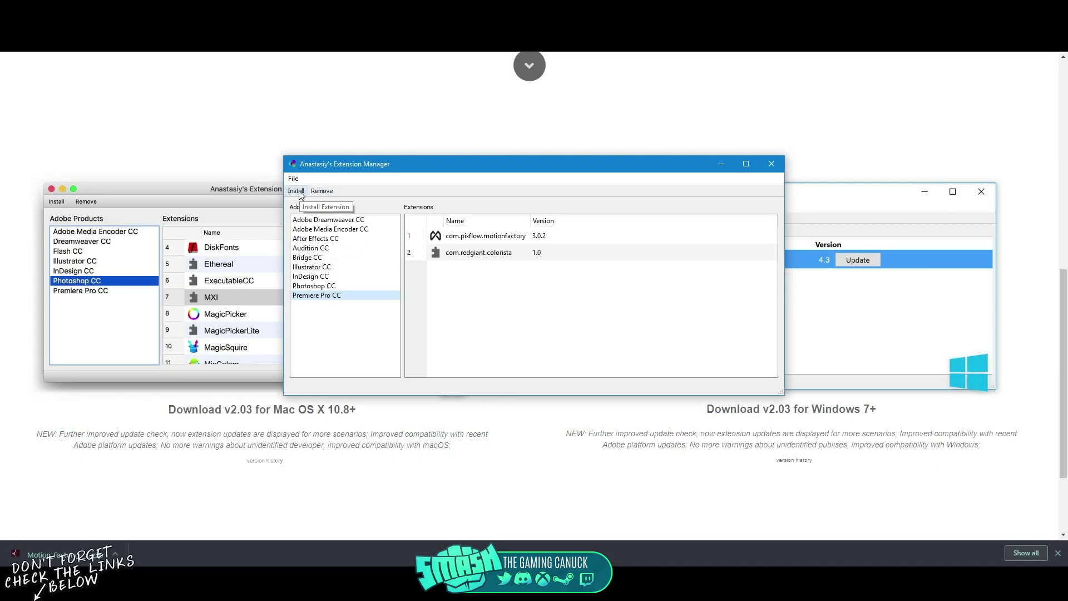
# Start an install from file and browse to J:\video hive paid for files
pyautogui.click(515, 237)
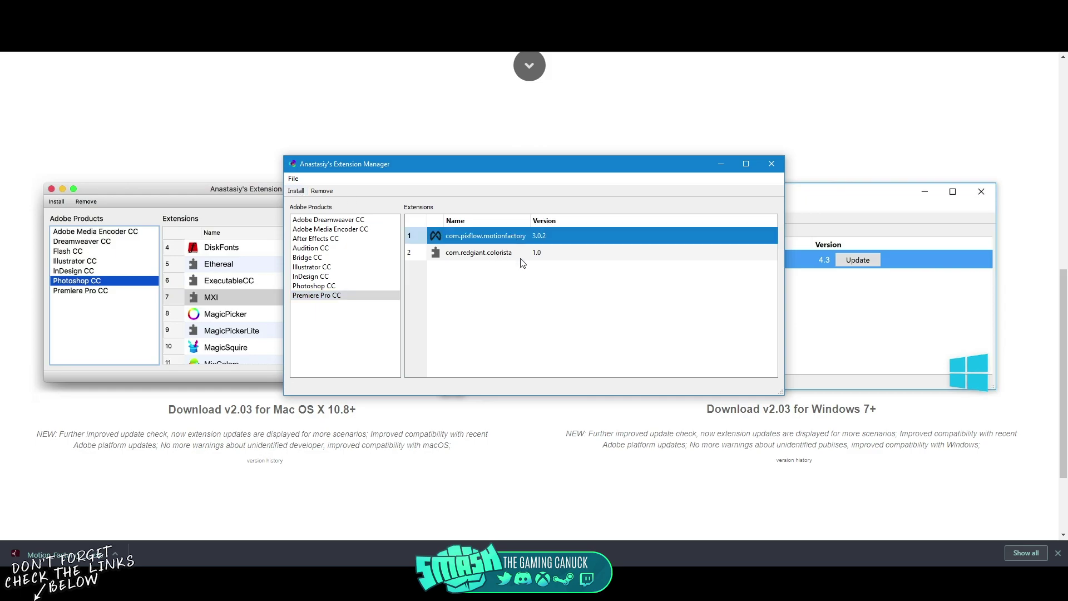
pyautogui.click(296, 191)
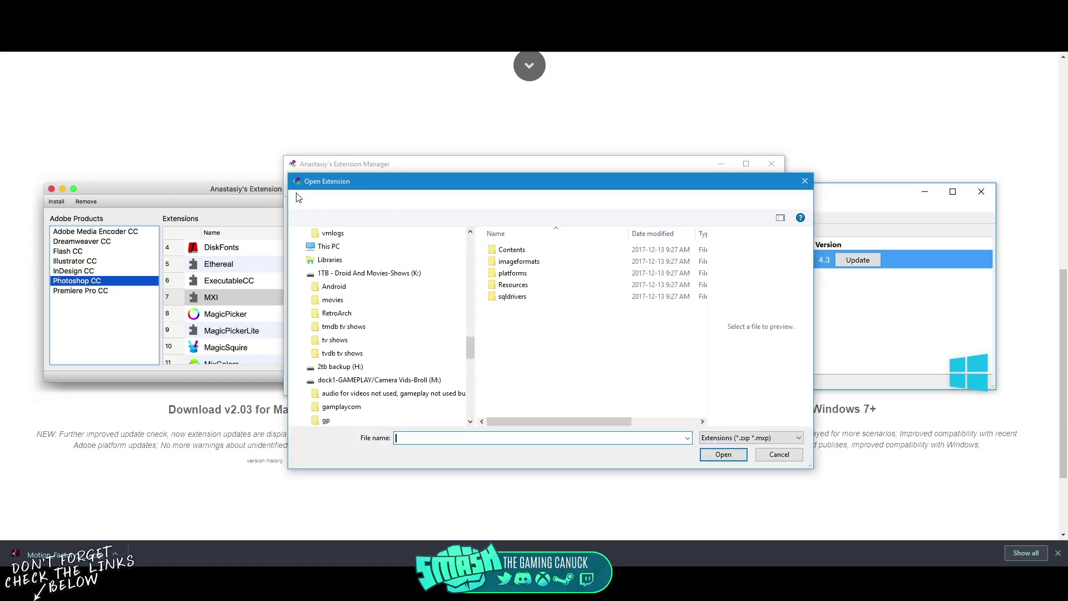
pyautogui.moveTo(471, 243); pyautogui.dragTo(472, 345)
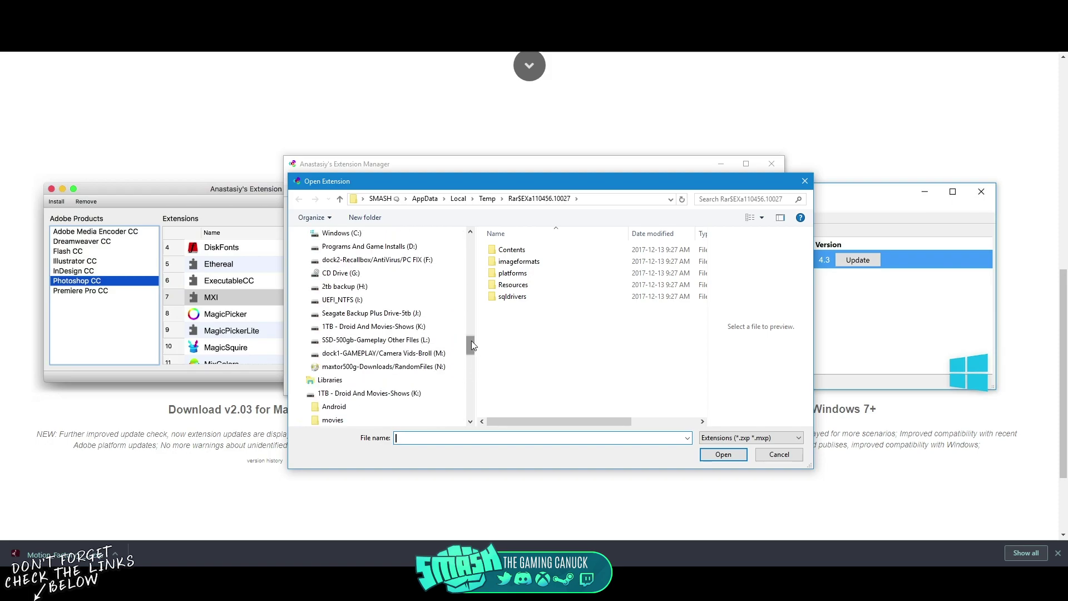
pyautogui.click(412, 313)
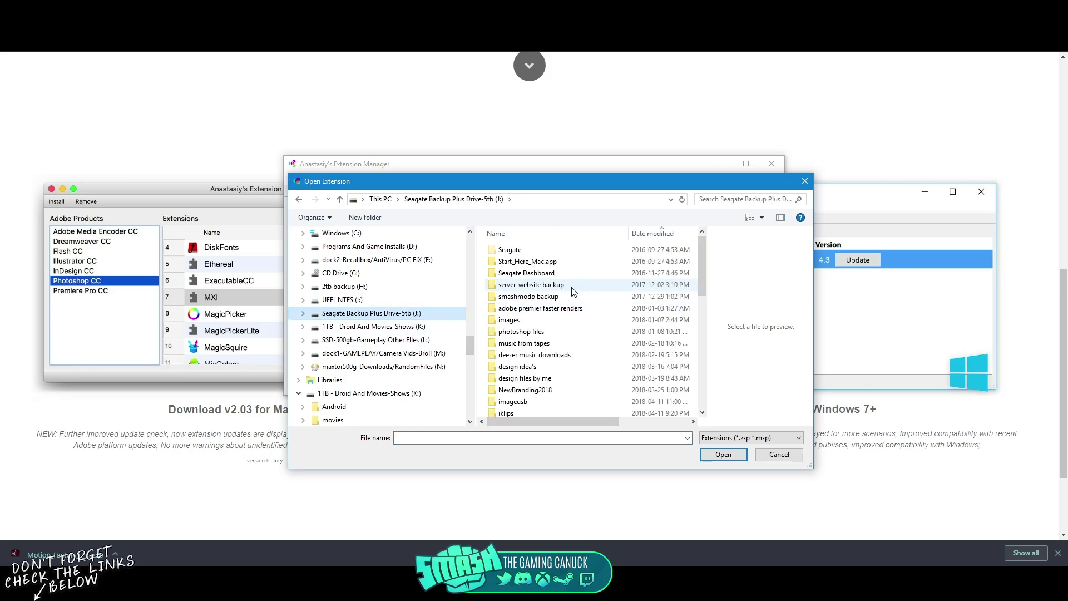
pyautogui.click(646, 234)
pyautogui.doubleClick(598, 253)
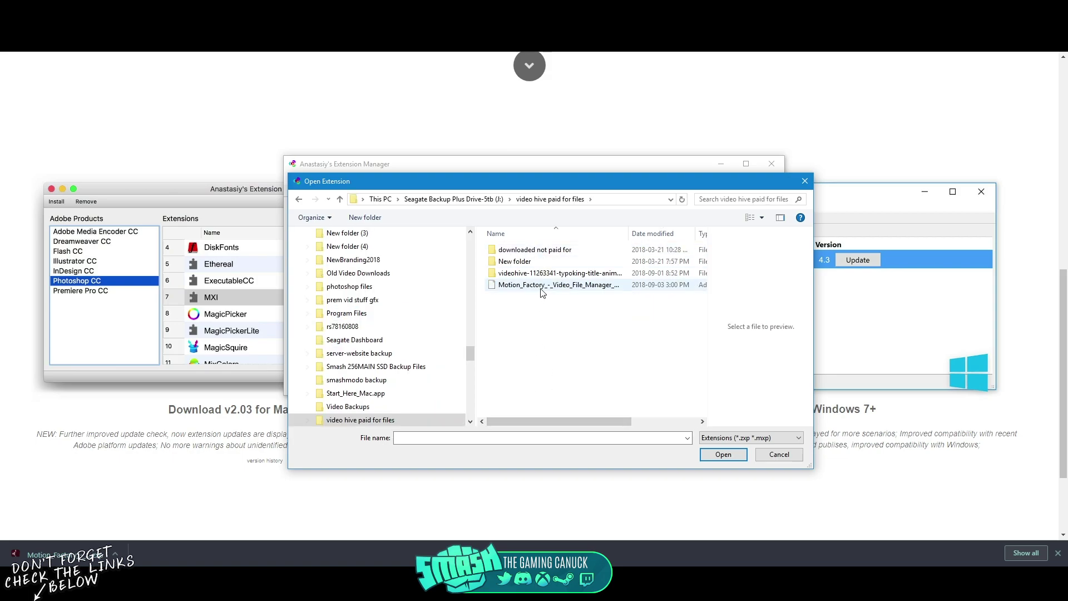
# Install the Motion Factory .zxp package and acknowledge the successful installation message
pyautogui.click(541, 287)
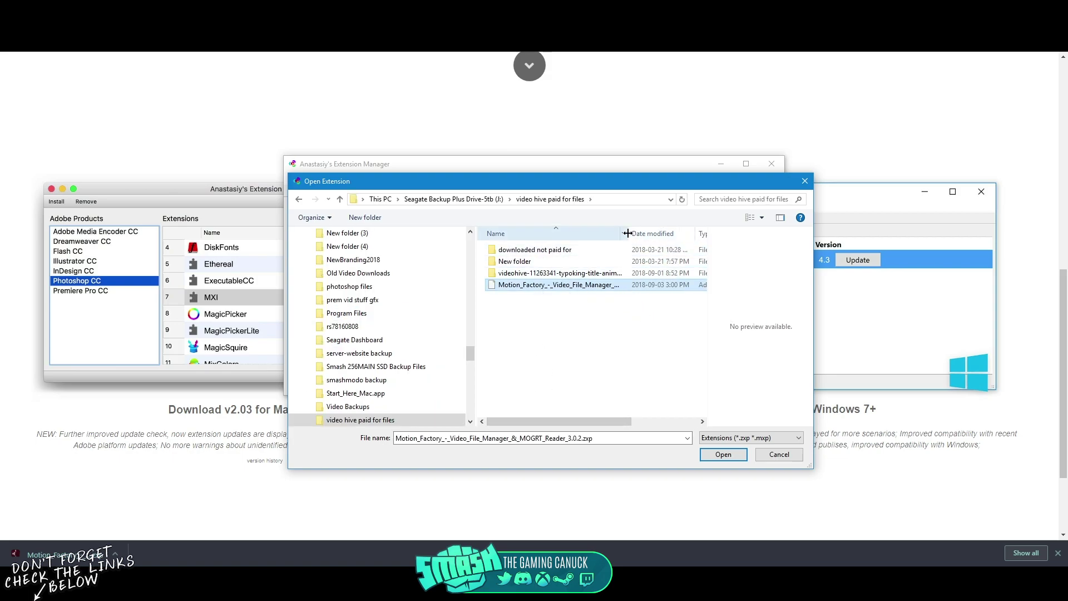
pyautogui.moveTo(627, 233); pyautogui.dragTo(726, 232)
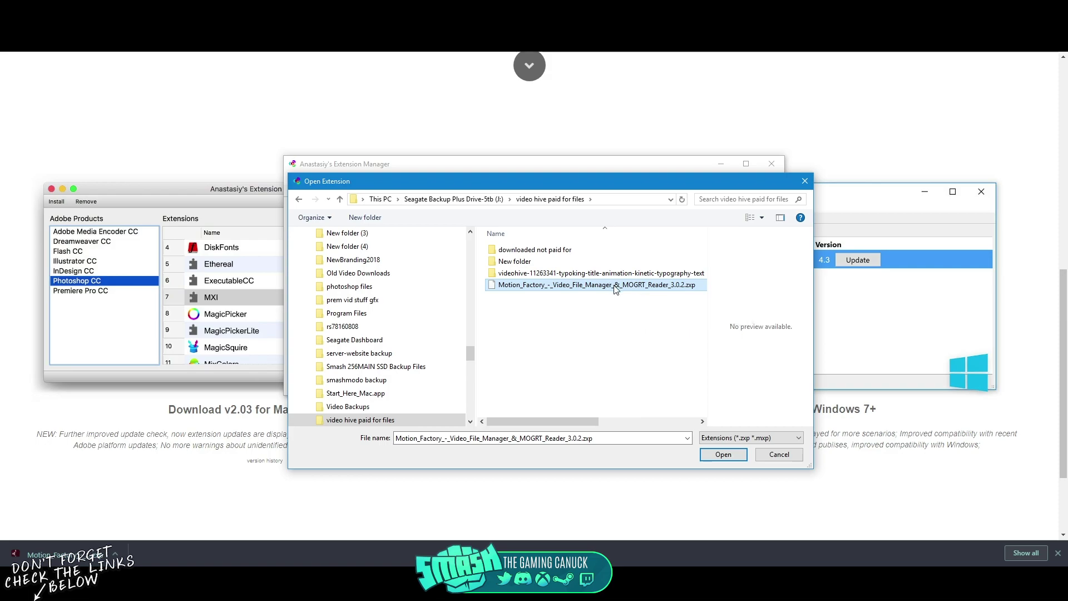
pyautogui.click(724, 454)
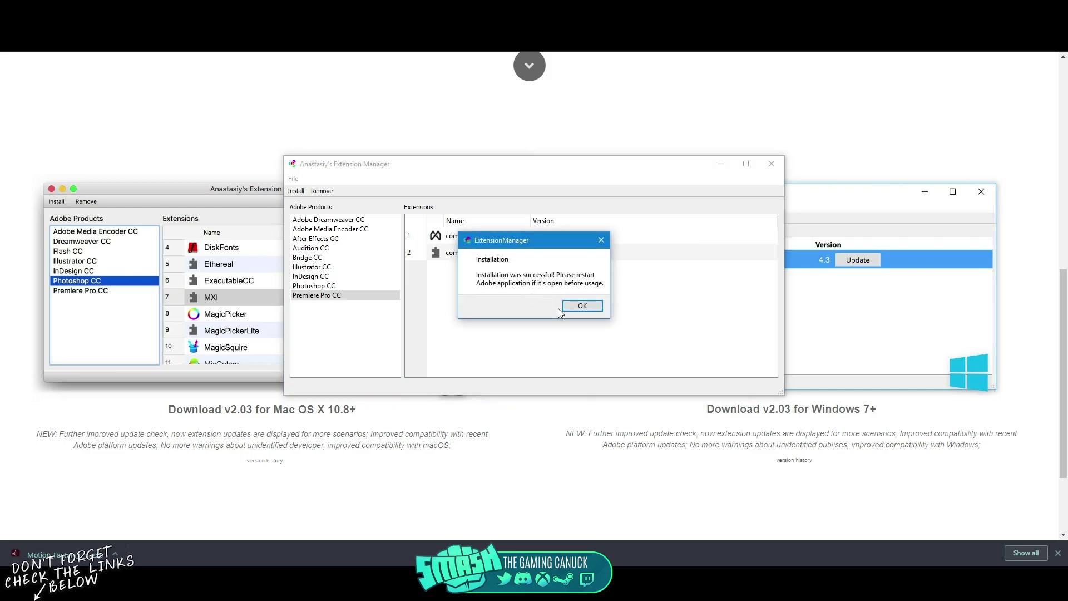
pyautogui.click(577, 308)
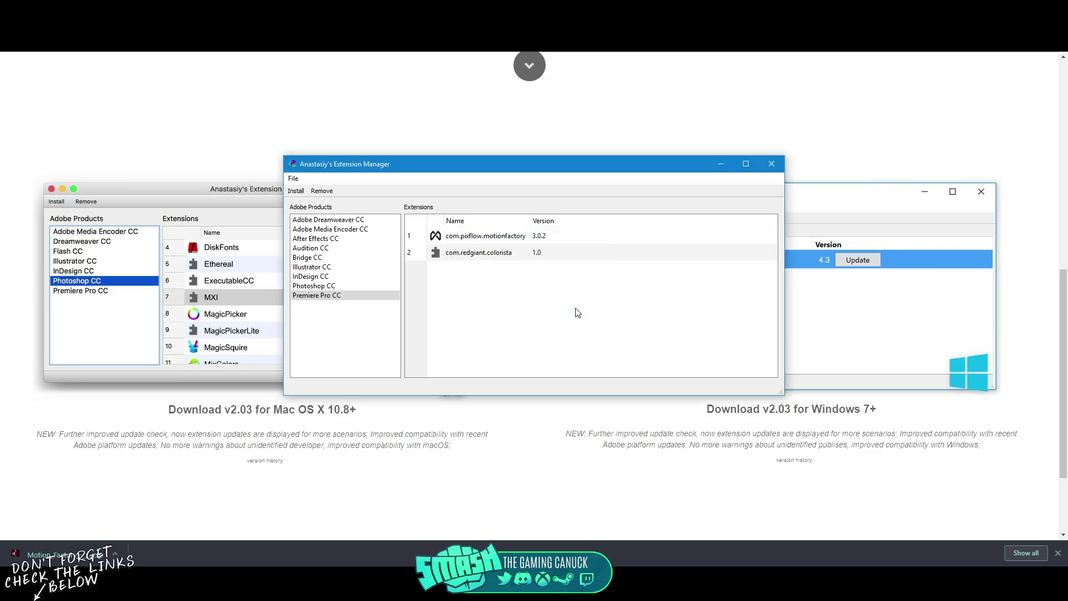
pyautogui.moveTo(513, 164); pyautogui.dragTo(513, 212)
# Close the Extension Manager and minimize the browser to reveal the restarting Premiere Pro
pyautogui.click(772, 212)
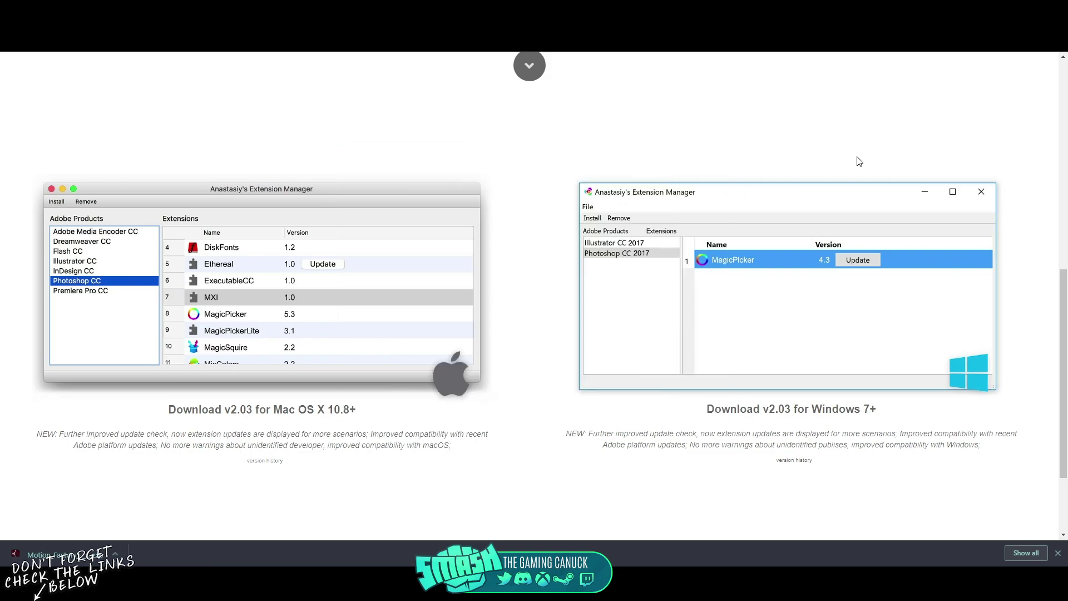
pyautogui.press('super+d')
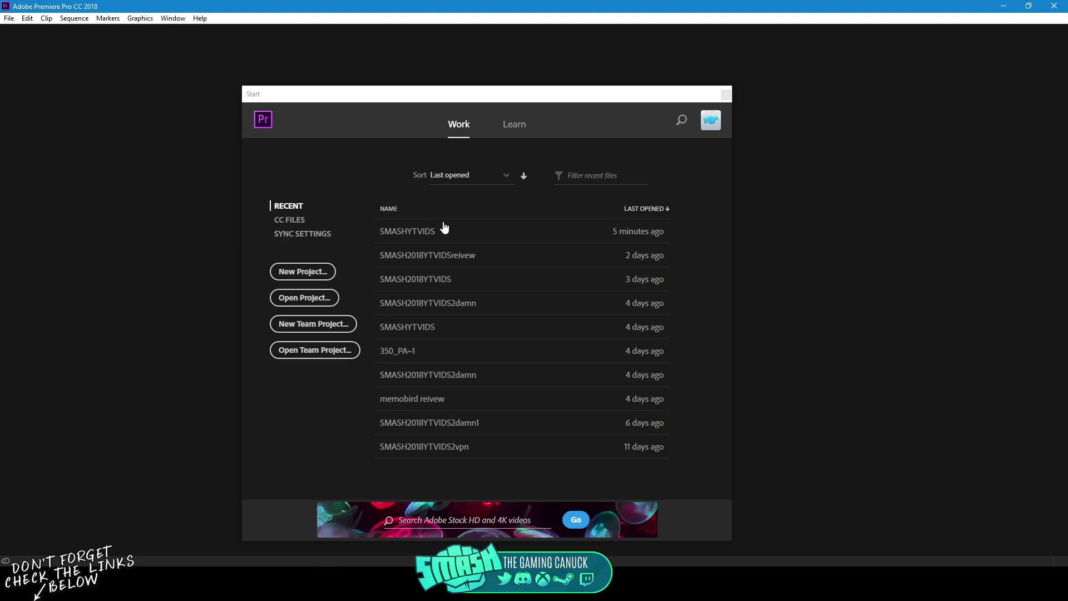
# Open the SMASHYTVIDS project from the Start screen's Recent list
pyautogui.click(523, 231)
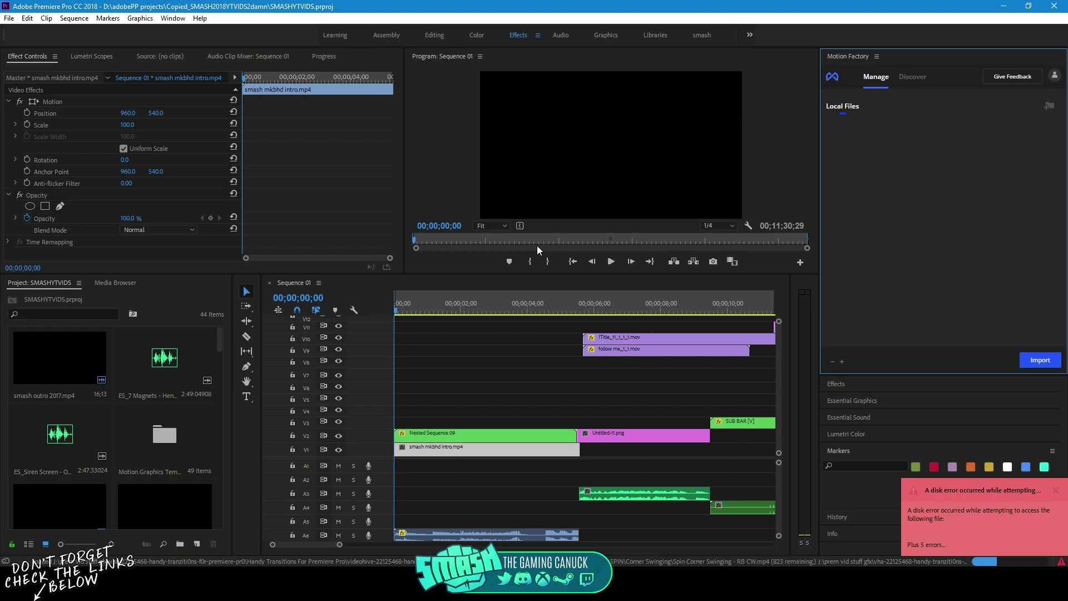
# Dismiss the disk error notice, clear all logged events, and set the playhead to 00;00;01;52
pyautogui.click(1055, 491)
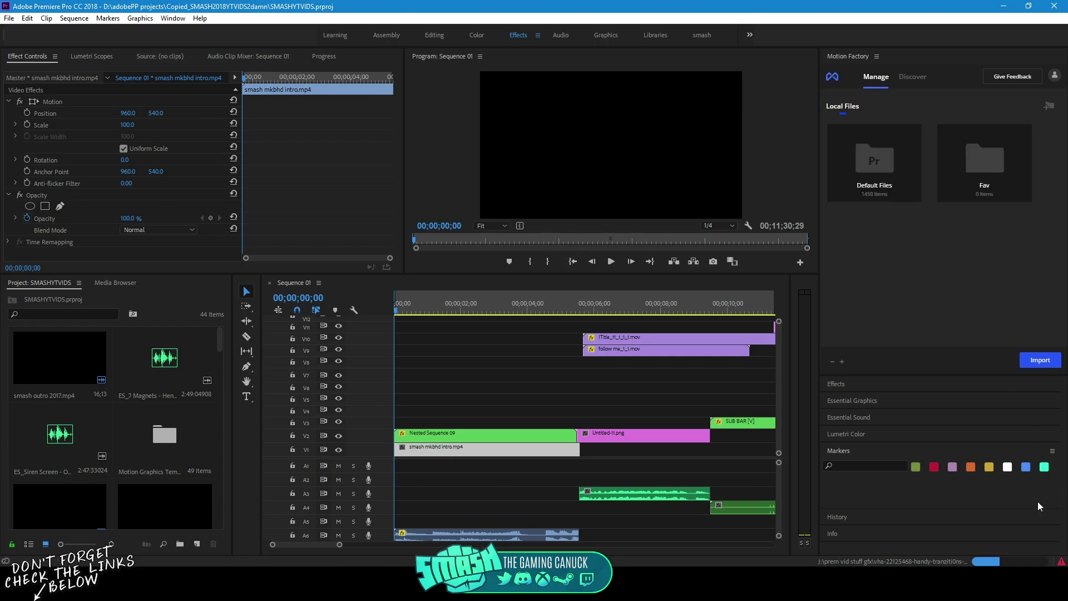
pyautogui.click(1060, 562)
pyautogui.click(804, 116)
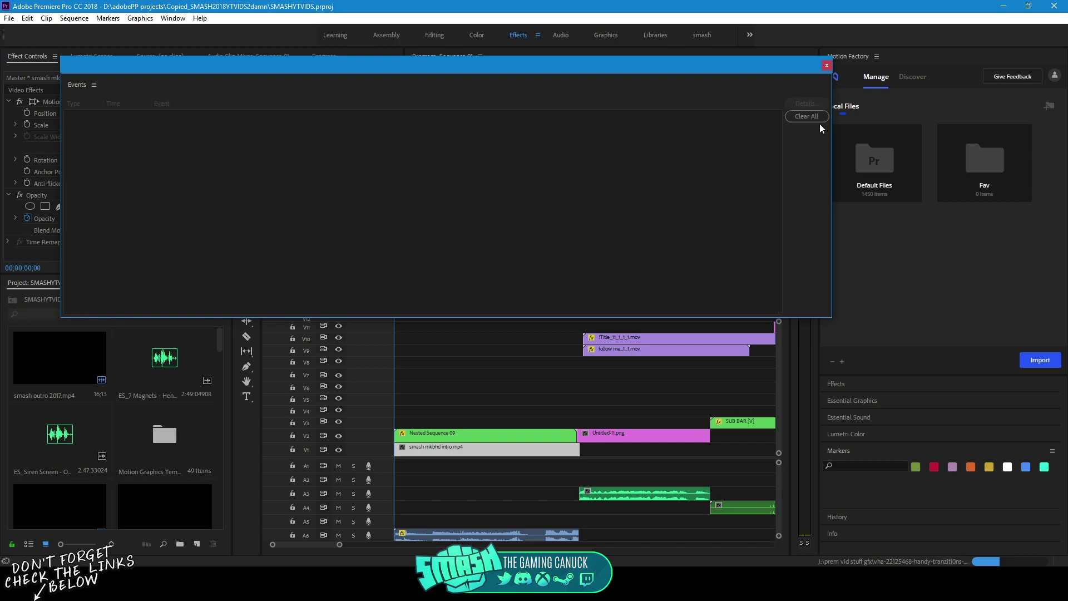
pyautogui.click(828, 64)
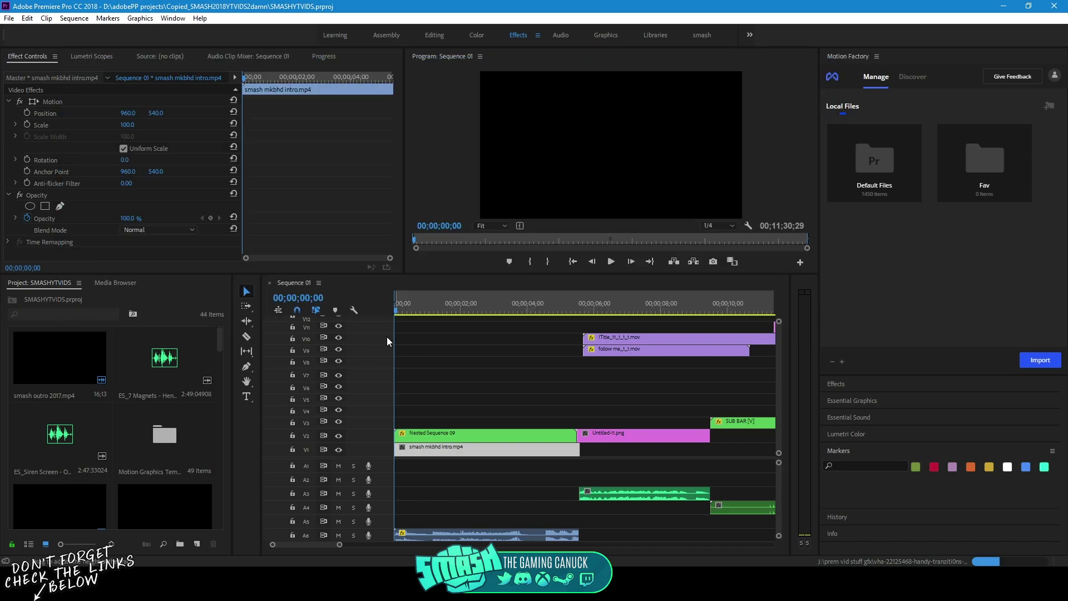
pyautogui.click(458, 309)
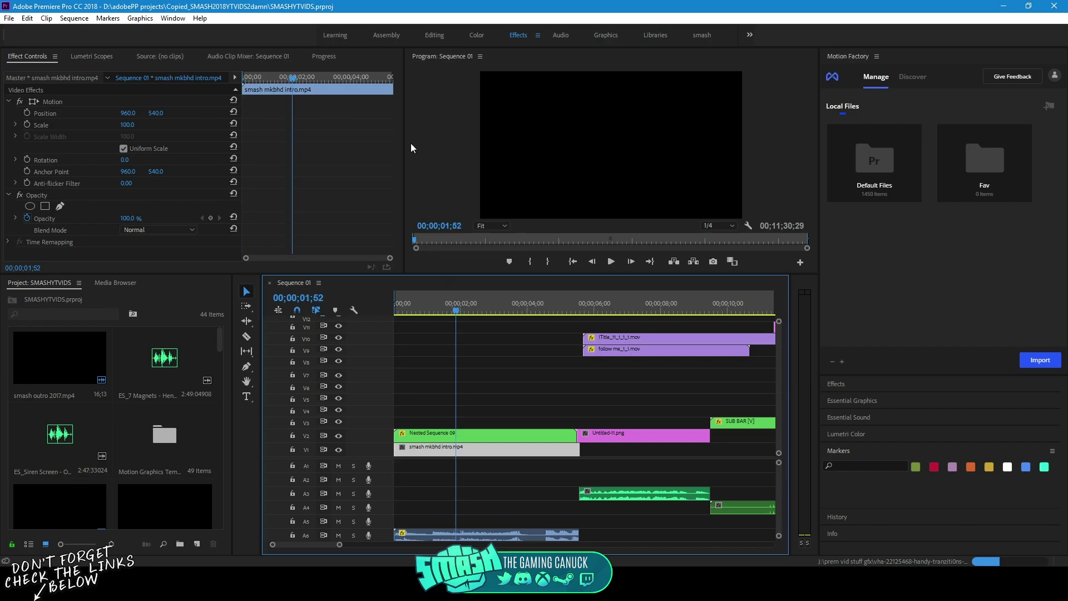
pyautogui.click(892, 451)
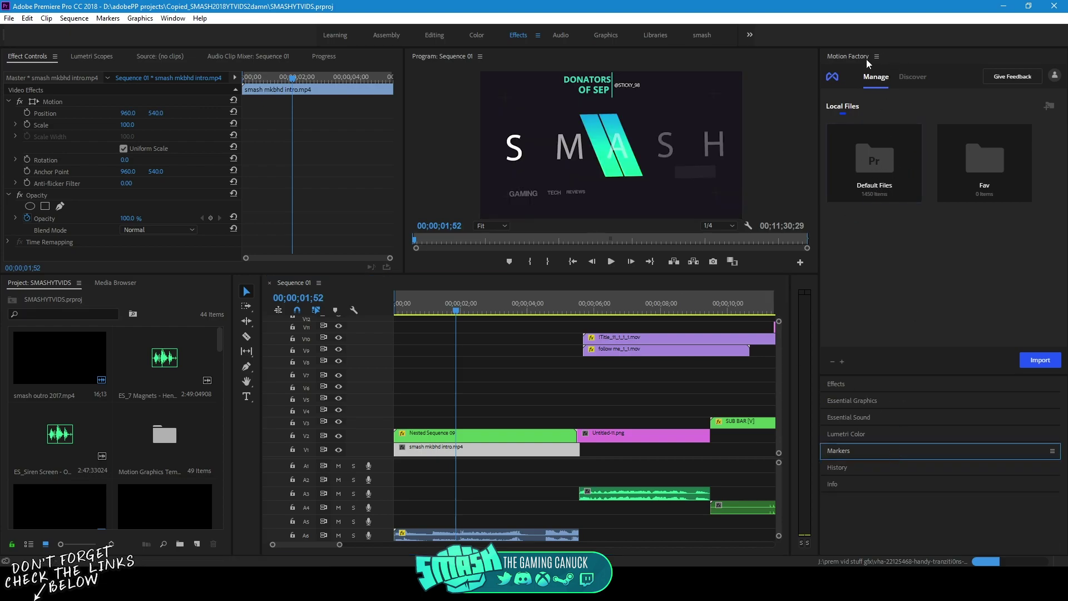
pyautogui.click(173, 17)
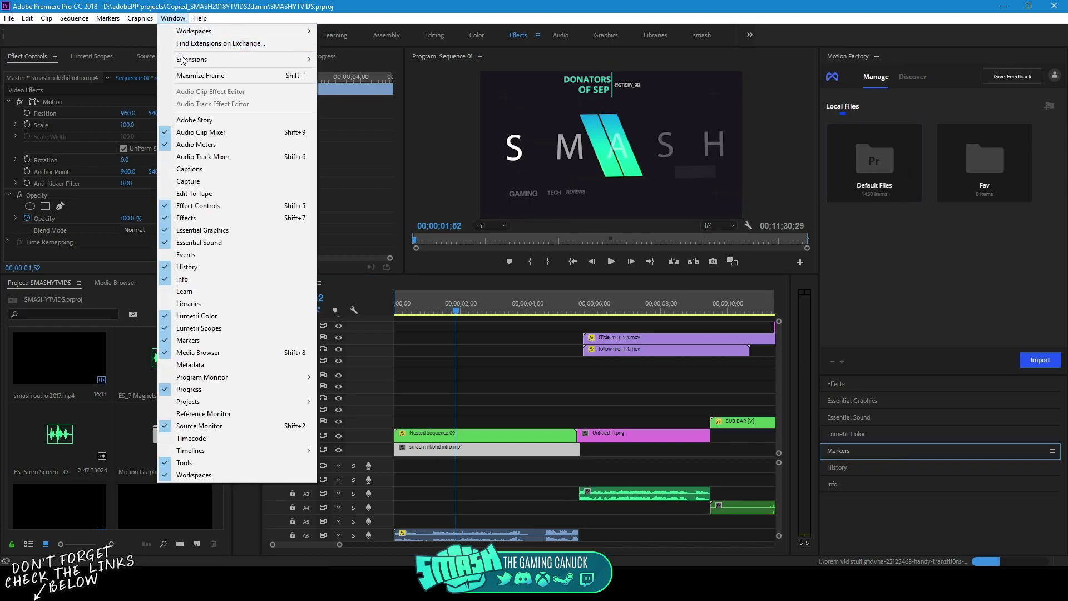
pyautogui.moveTo(265, 59)
pyautogui.click(346, 73)
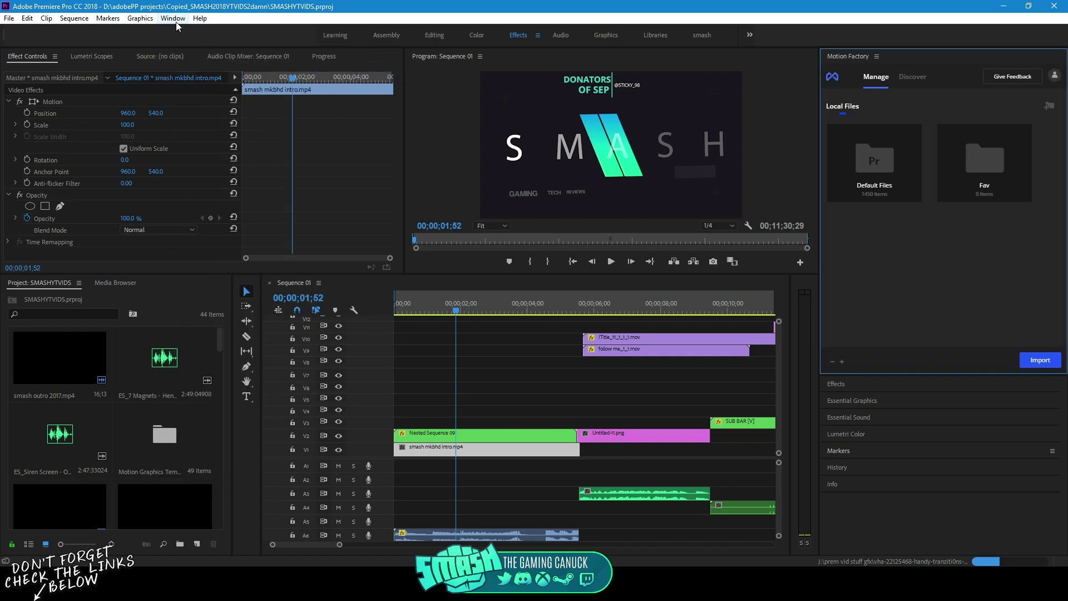
pyautogui.click(173, 18)
pyautogui.moveTo(179, 63)
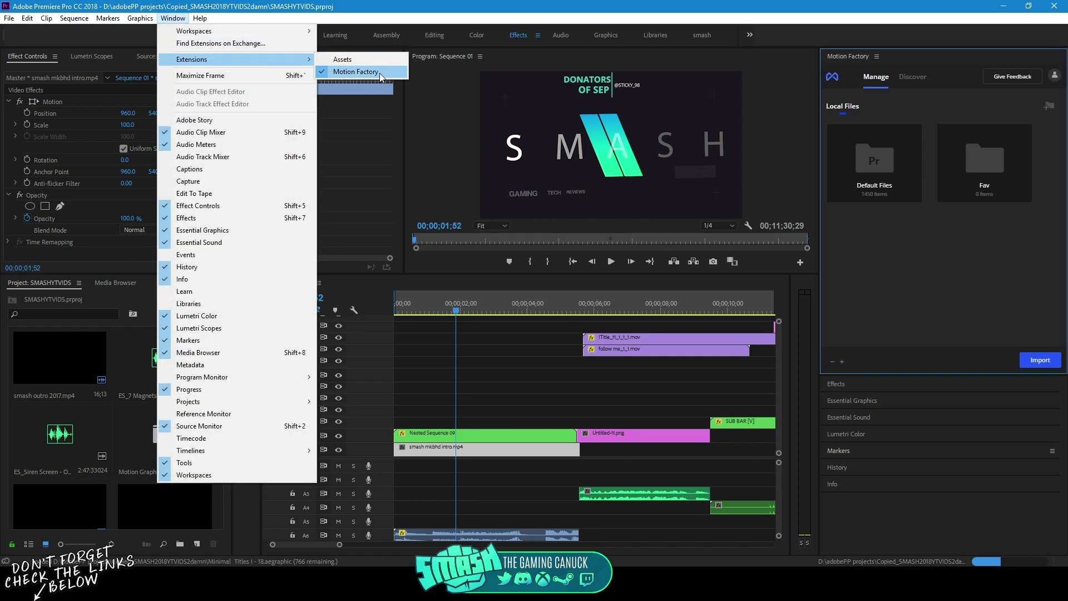
pyautogui.click(356, 72)
pyautogui.click(877, 56)
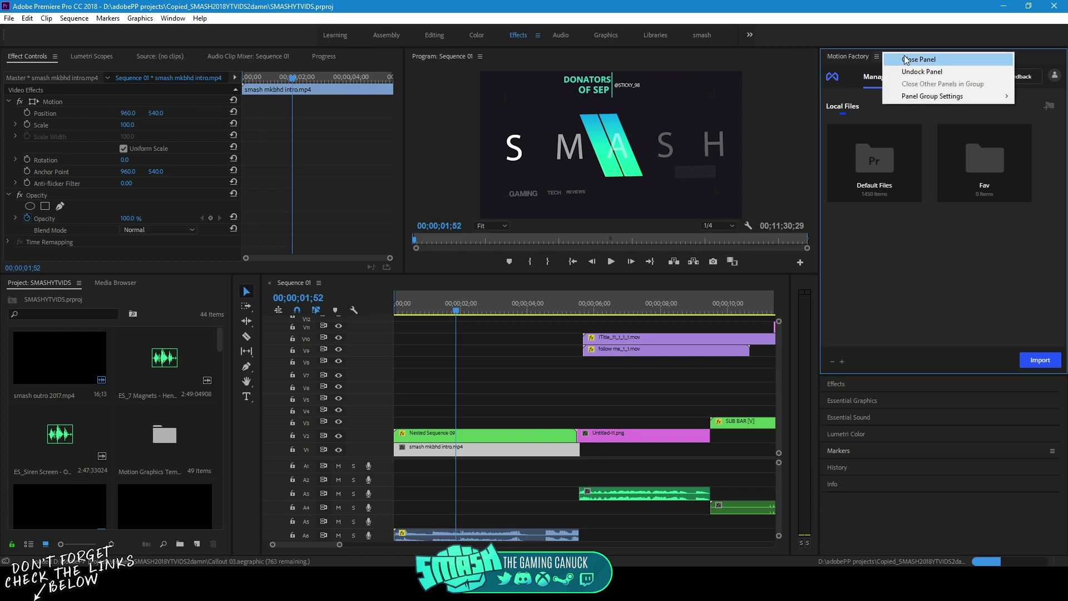
pyautogui.click(908, 292)
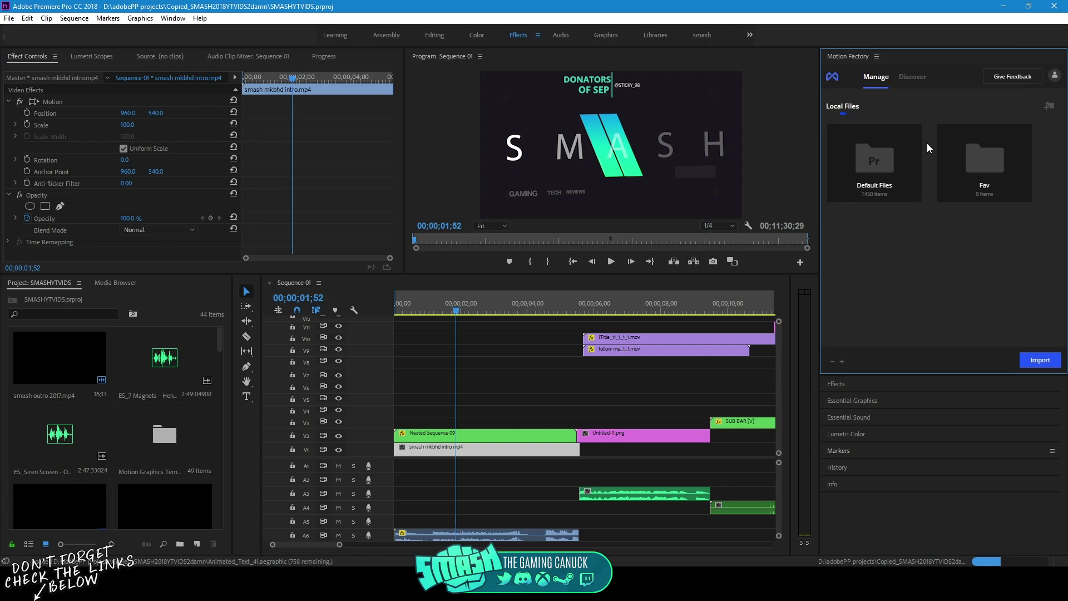
# Open Default Files, dismiss the disk error and missing-fonts warnings, and scroll the templates
pyautogui.click(892, 167)
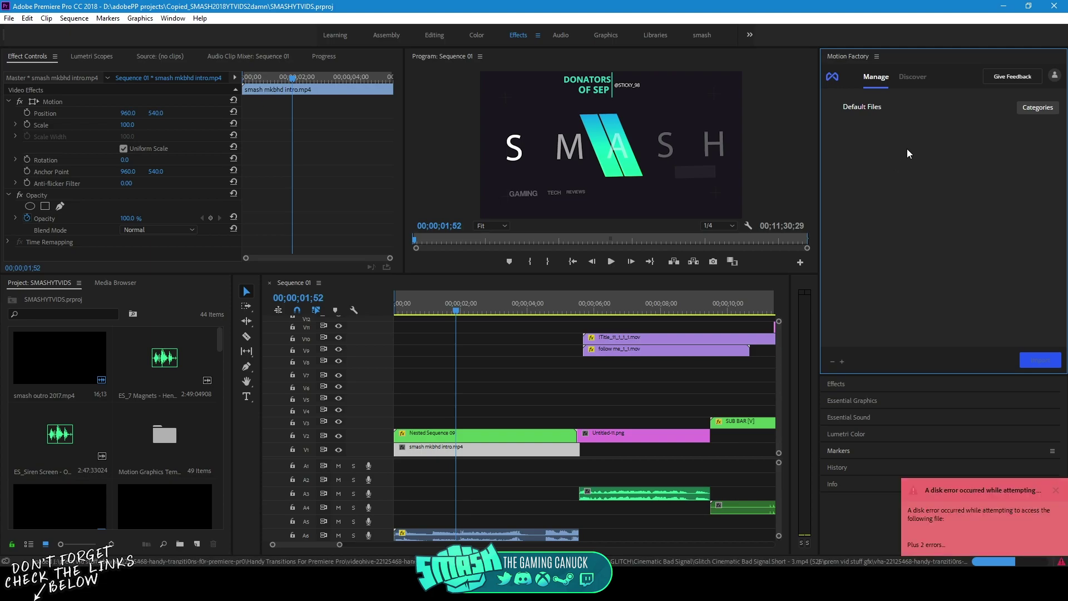
pyautogui.click(989, 543)
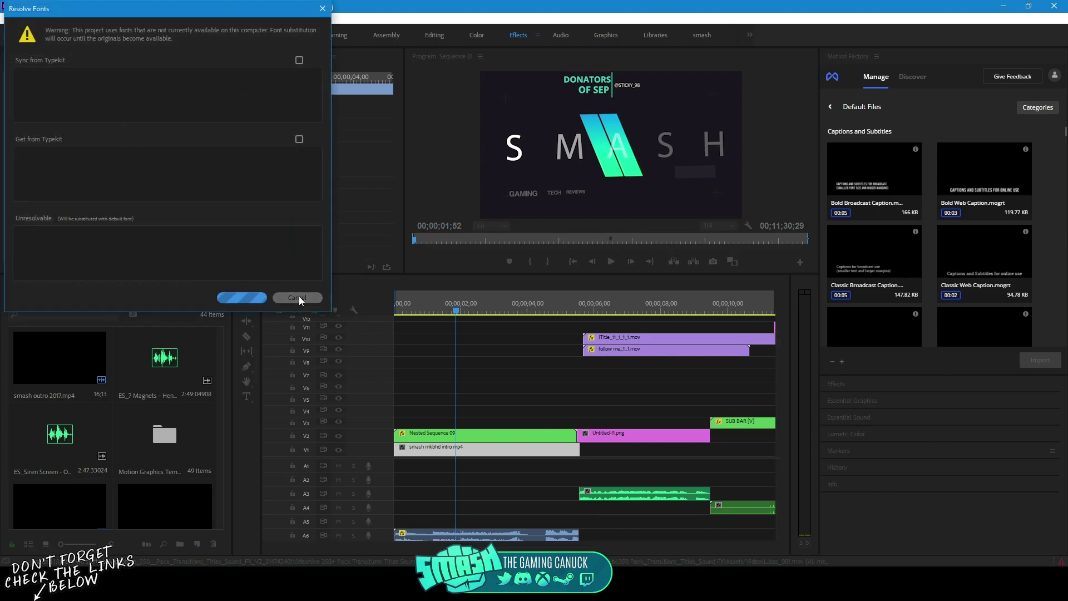
pyautogui.click(299, 300)
pyautogui.scroll(-5, 901, 252)
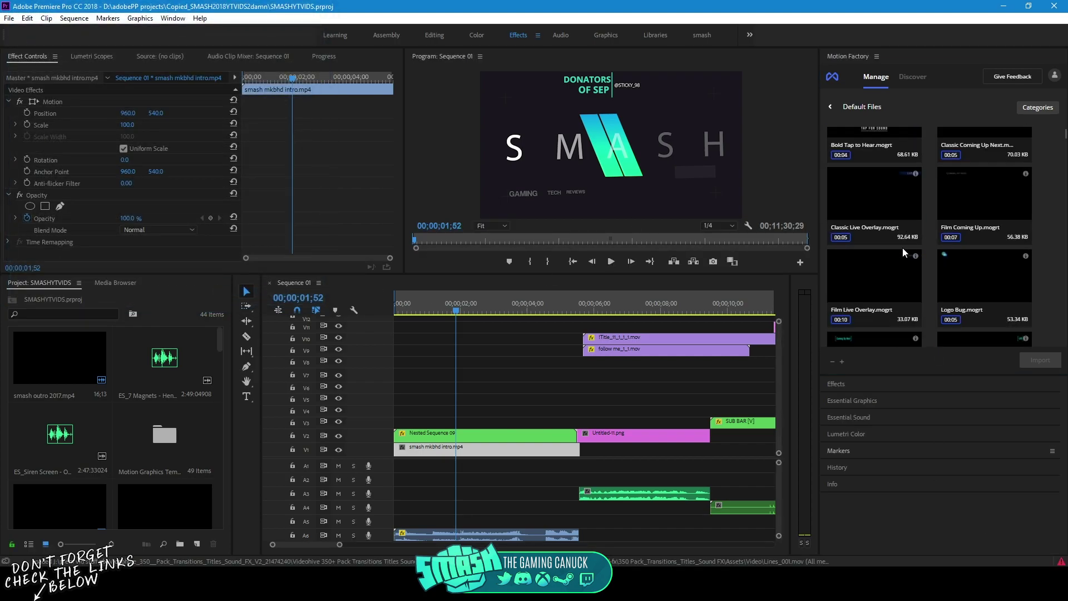
pyautogui.scroll(-8, 902, 247)
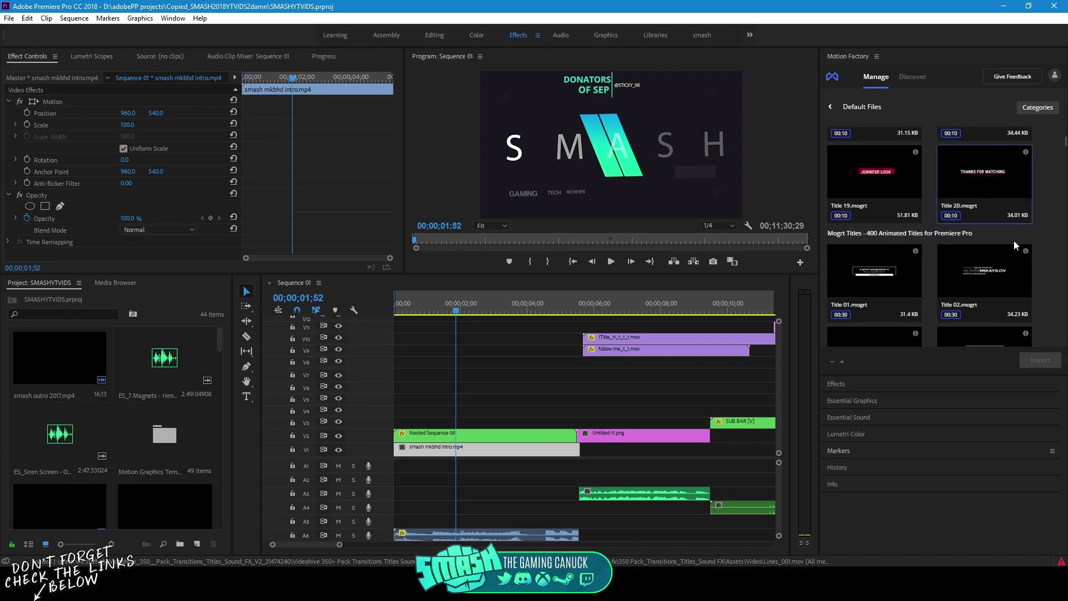
pyautogui.scroll(-10, 1014, 239)
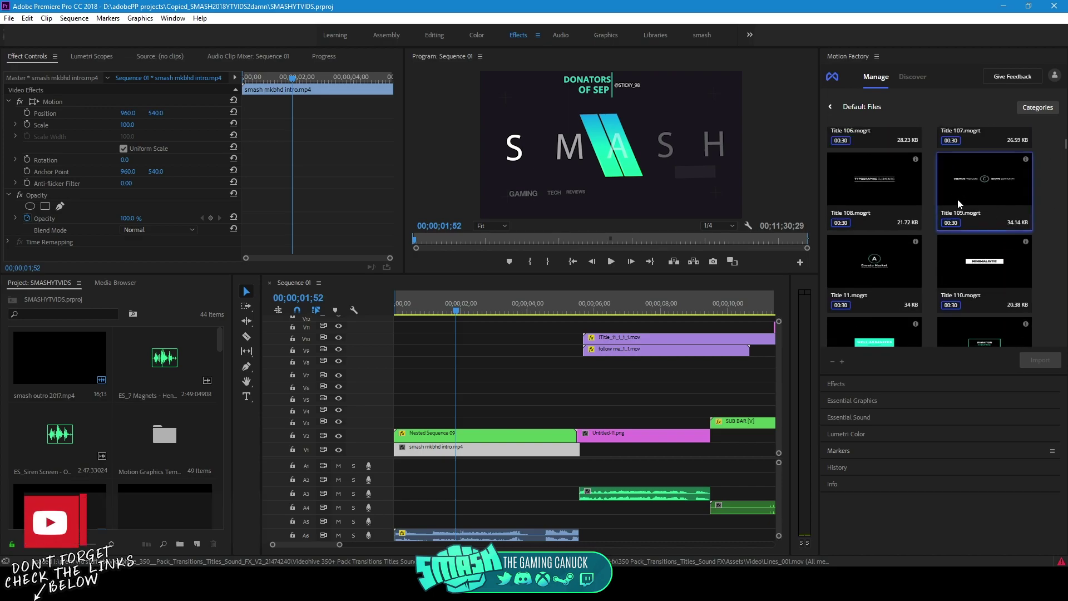
# Check Motion Factory's version and account menu, then scroll further through the Title templates
pyautogui.click(1054, 77)
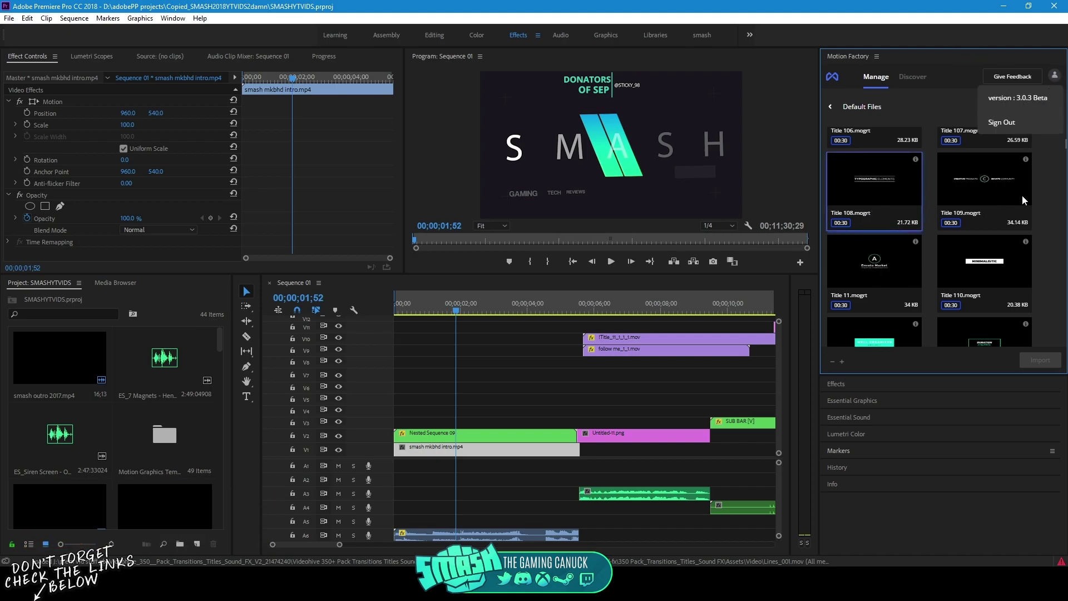
pyautogui.click(884, 200)
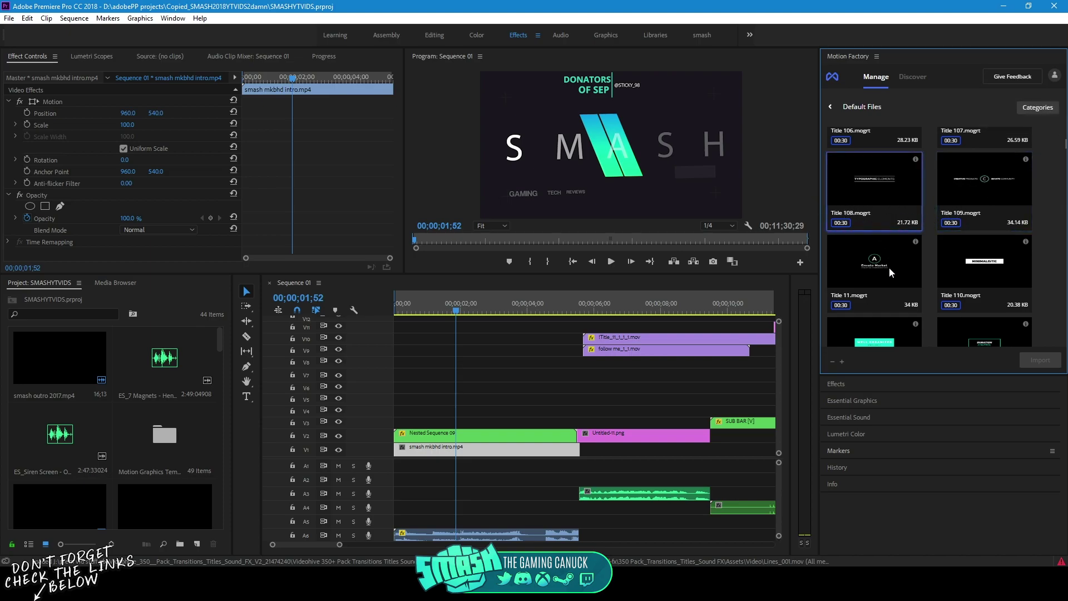
pyautogui.scroll(-15, 885, 261)
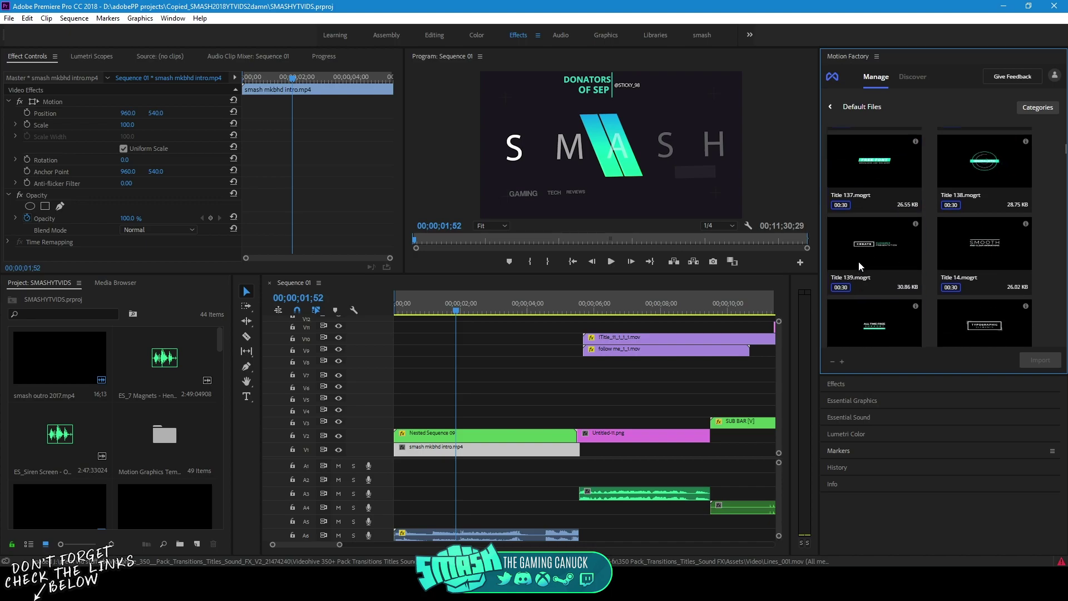
pyautogui.scroll(-15, 859, 261)
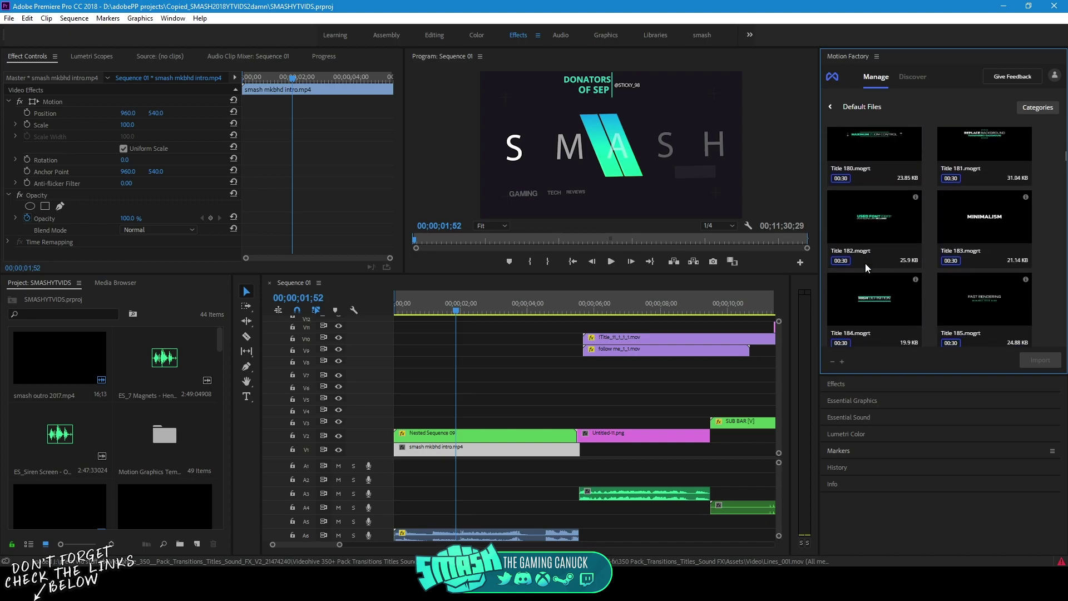
pyautogui.scroll(-10, 866, 262)
# Peek at Categories, return to Default Files, and check the caption card's Move to options without moving
pyautogui.click(1027, 109)
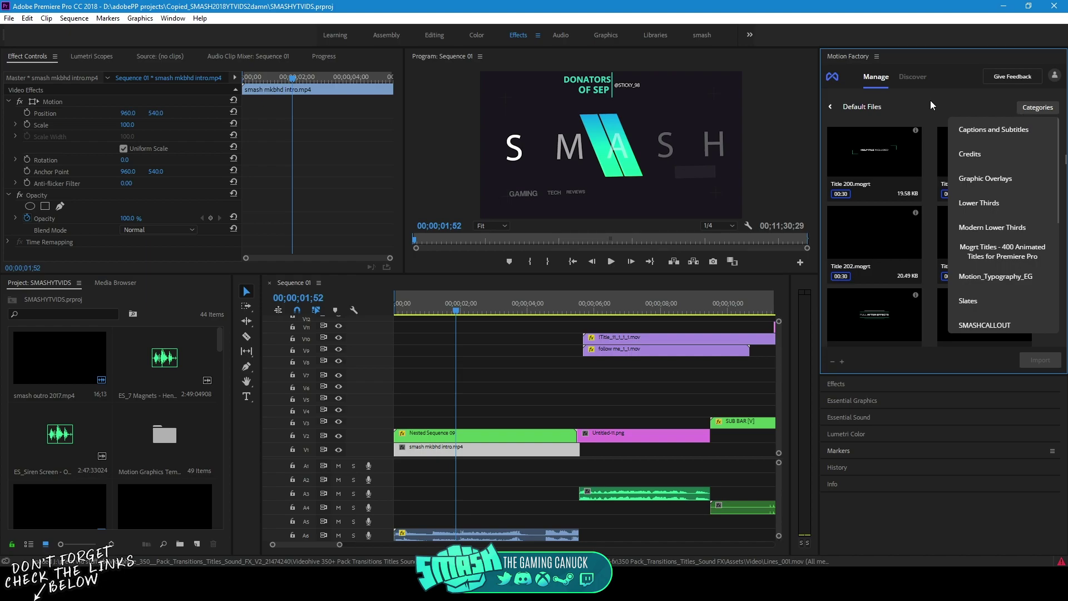
pyautogui.click(850, 107)
pyautogui.click(877, 167)
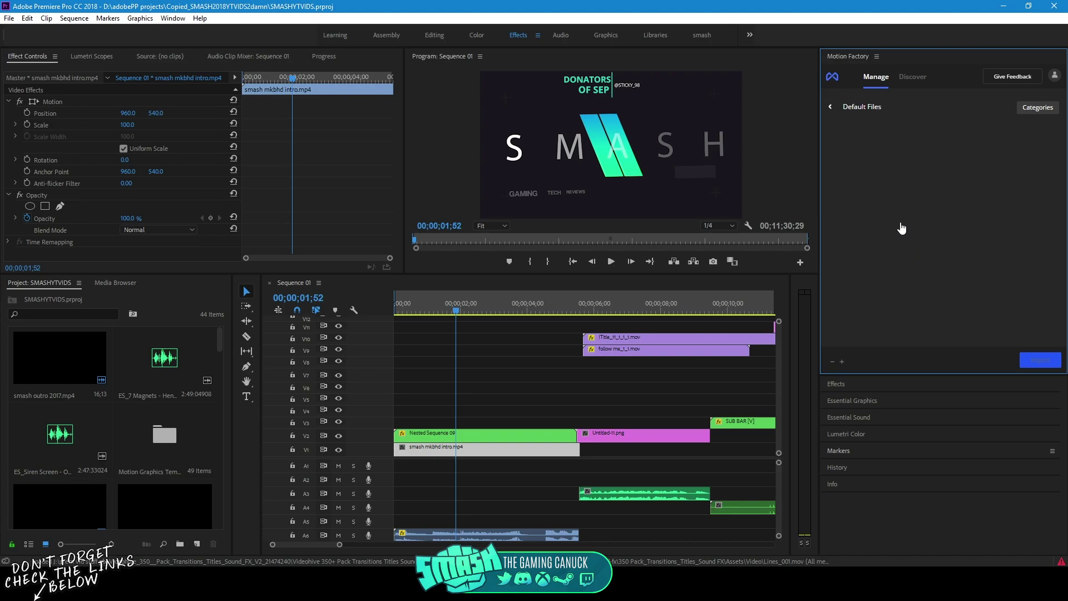
pyautogui.rightClick(877, 185)
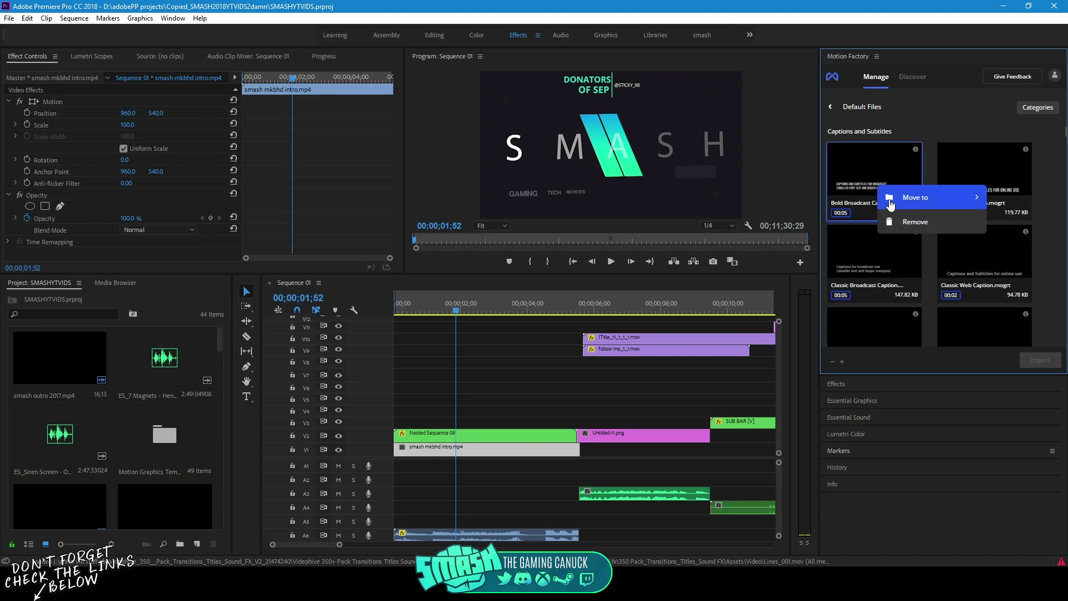
pyautogui.click(929, 206)
pyautogui.click(949, 112)
# Scroll the template grid until the Minimal Titles IV cards are in view
pyautogui.scroll(-5, 1043, 211)
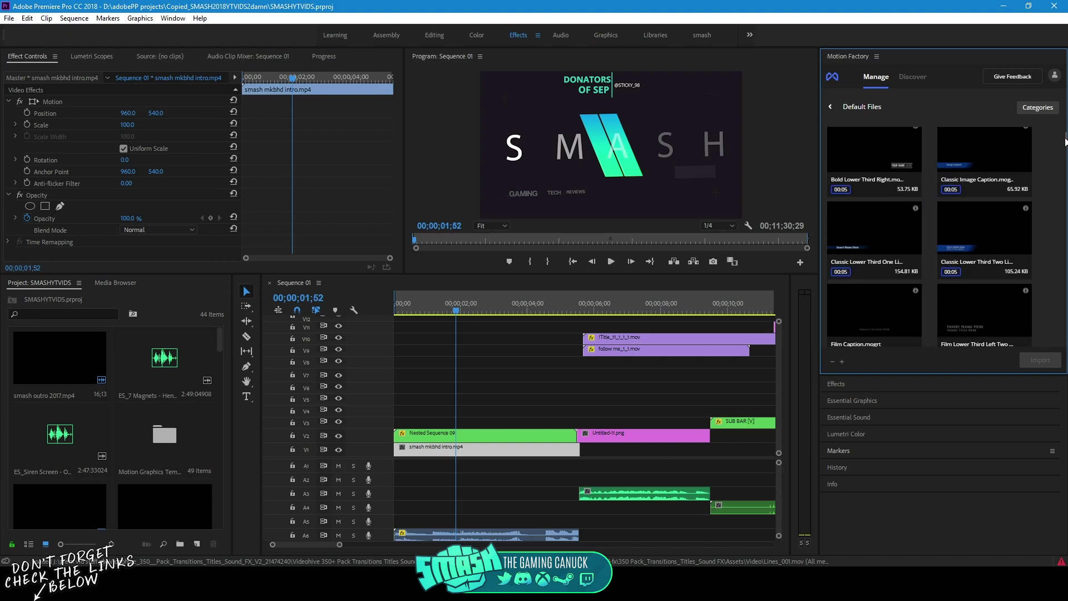
pyautogui.moveTo(1065, 144); pyautogui.dragTo(1061, 330)
pyautogui.scroll(-3, 1060, 329)
pyautogui.scroll(3, 964, 255)
pyautogui.scroll(5, 964, 256)
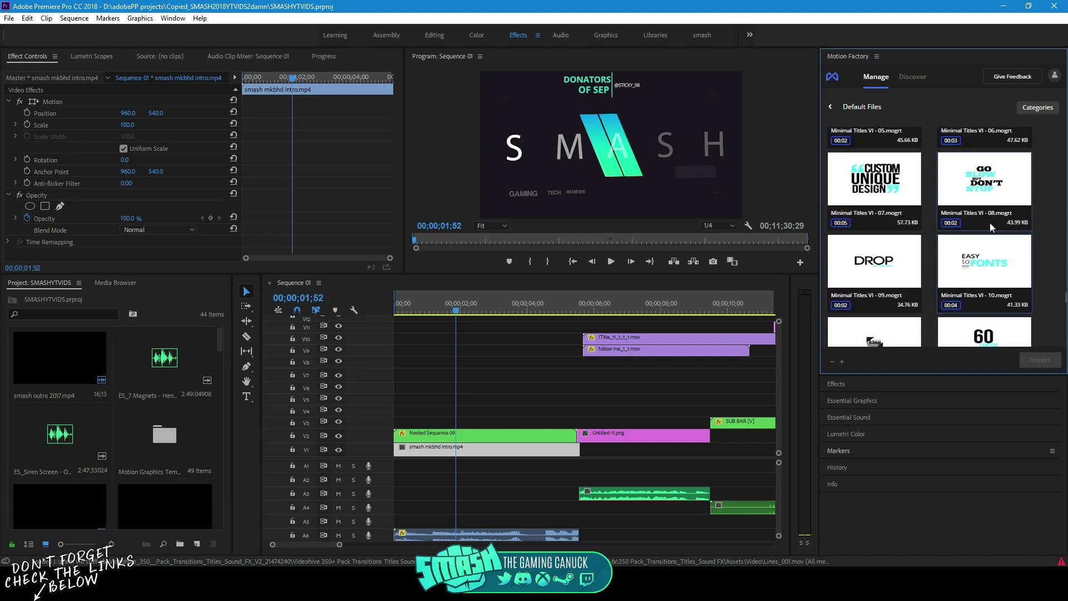
pyautogui.scroll(5, 988, 234)
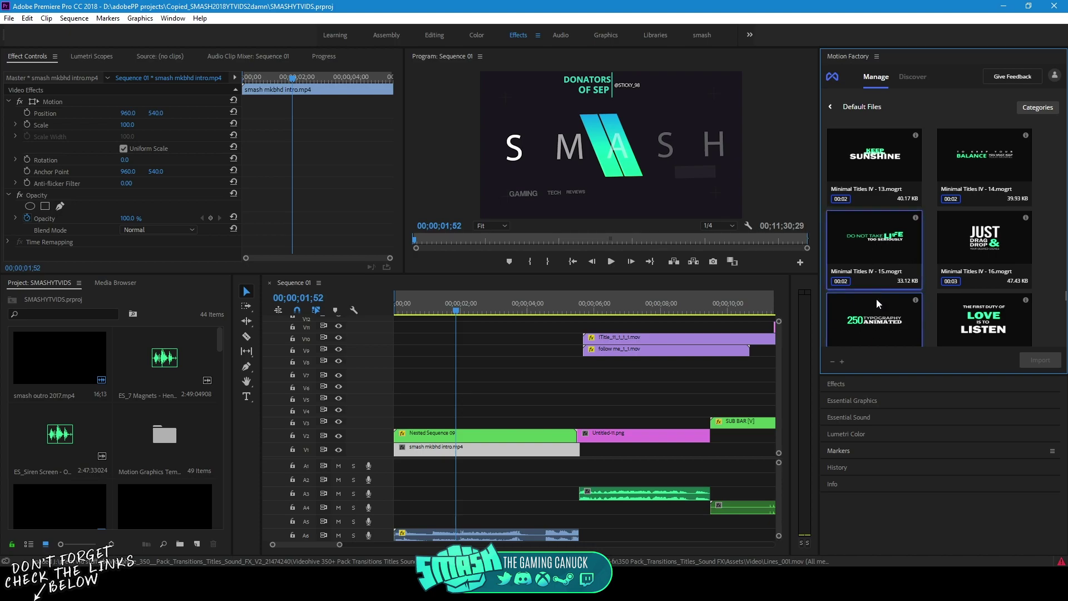
# View the Minimal Titles IV - 17 details, then drop the template onto track V7
pyautogui.click(916, 301)
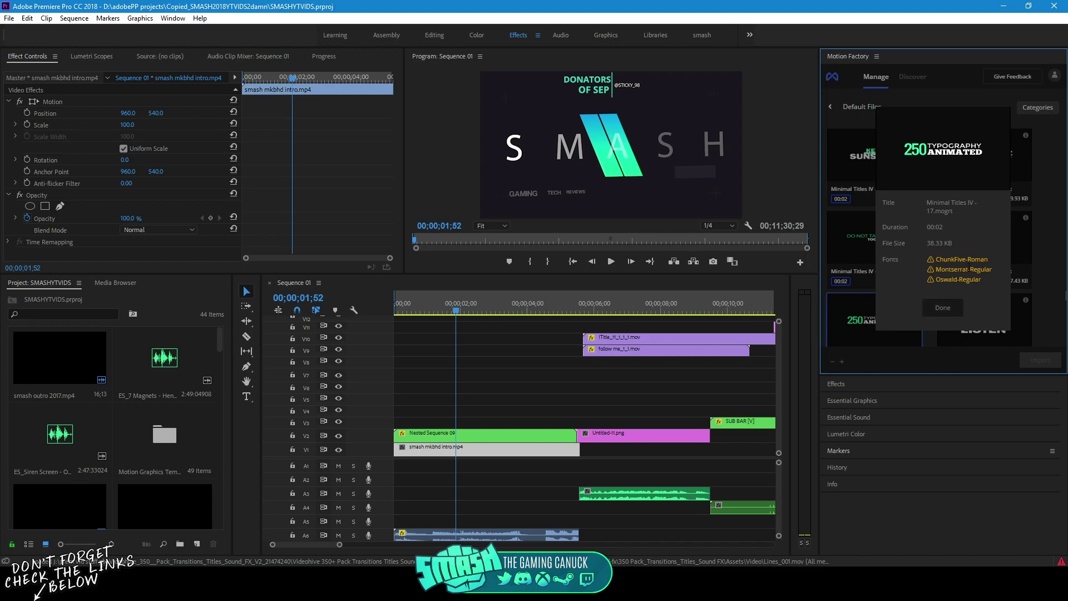
pyautogui.click(942, 309)
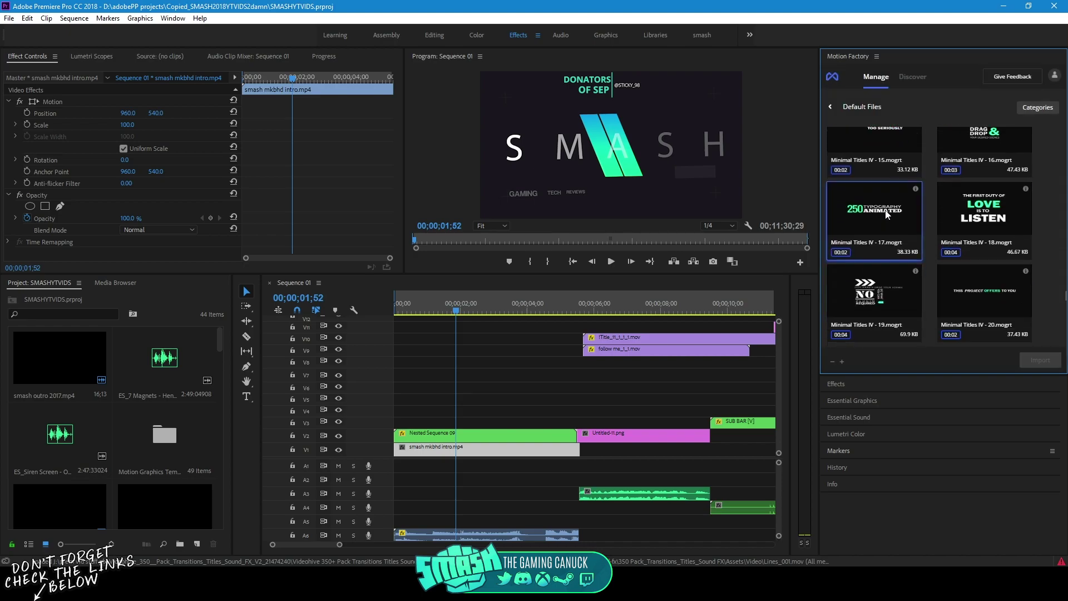
pyautogui.moveTo(888, 210); pyautogui.dragTo(456, 376)
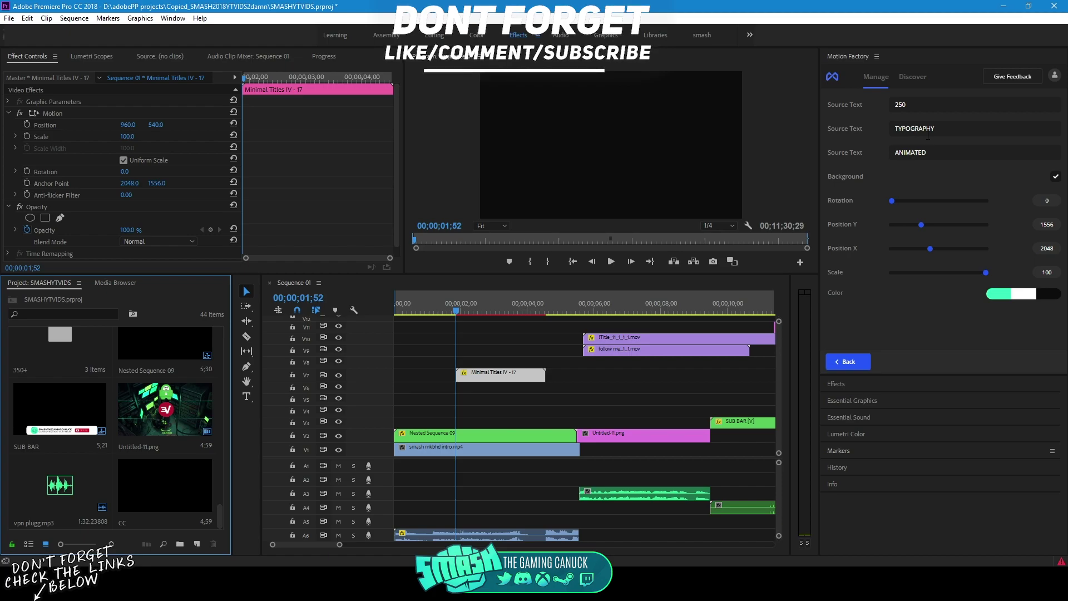
# Compare with Essential Graphics, move the playhead to 00;00;02;40, and drag Scale down to 51
pyautogui.click(883, 400)
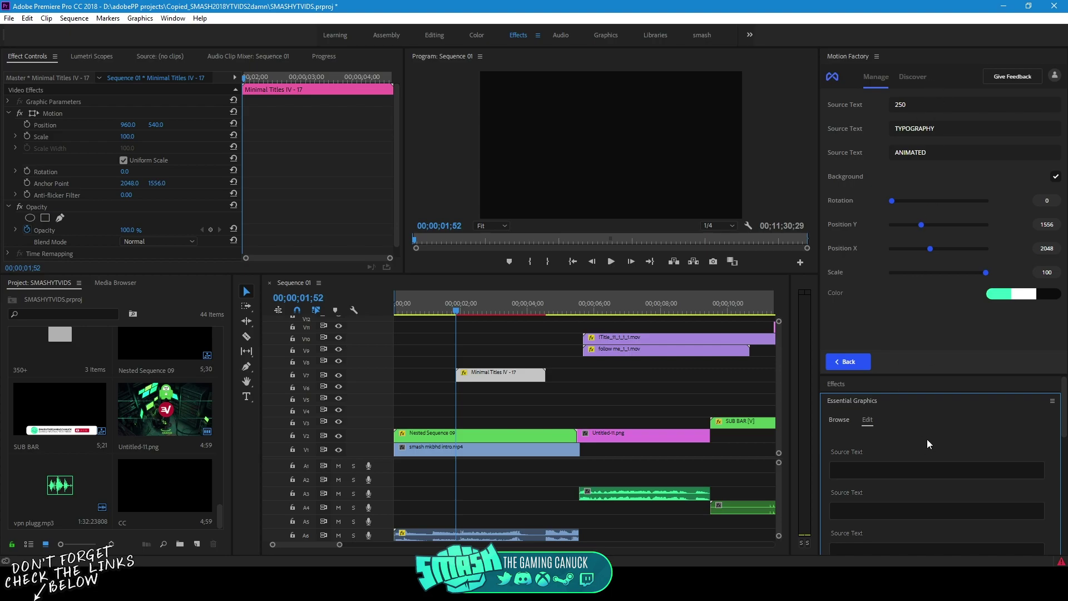
pyautogui.scroll(-3, 926, 442)
pyautogui.scroll(3, 901, 470)
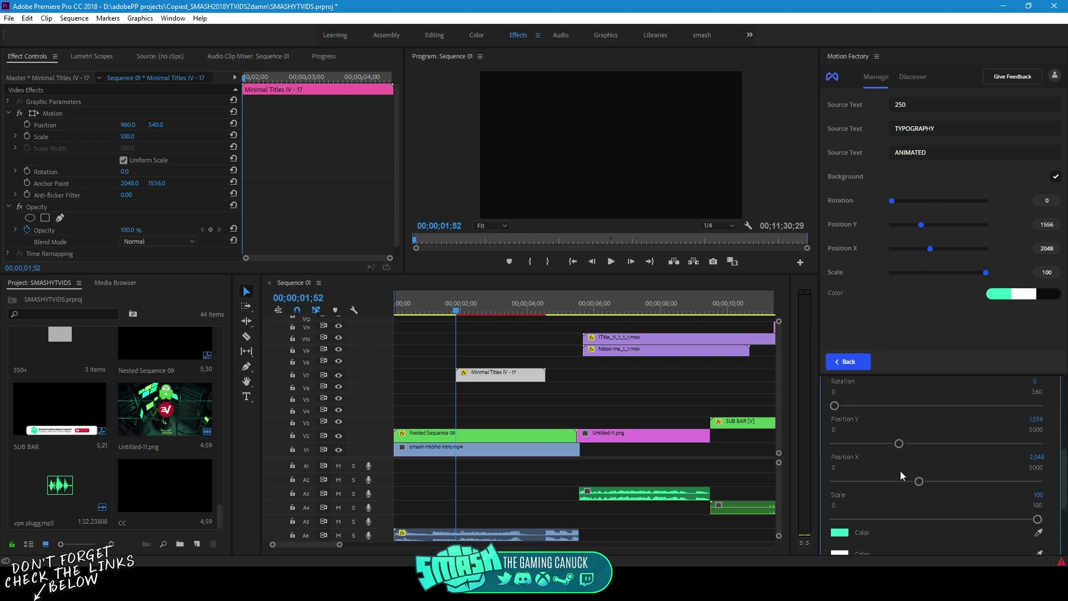
pyautogui.click(866, 401)
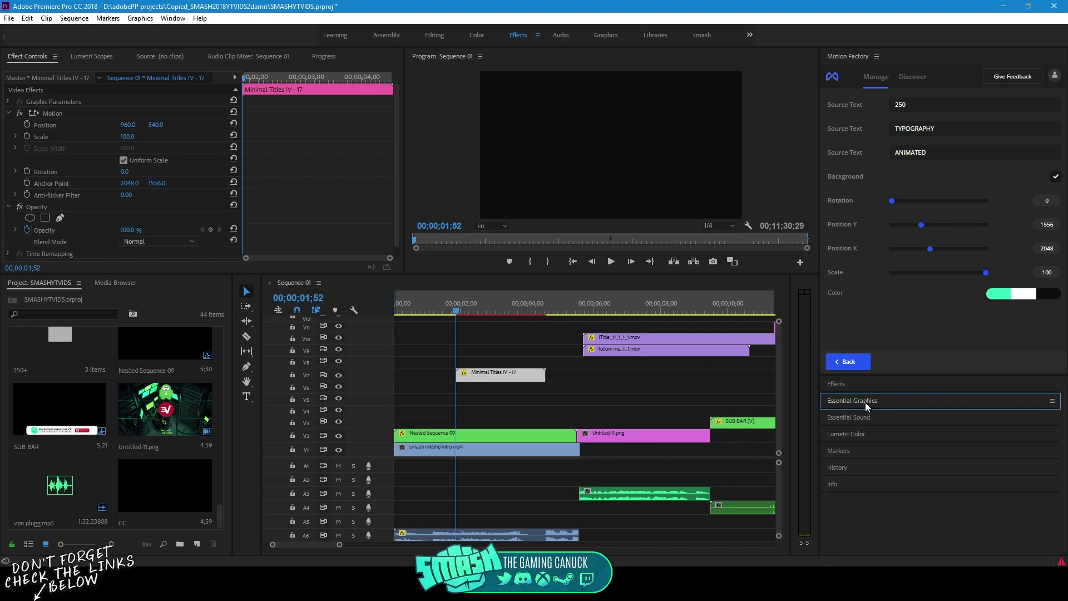
pyautogui.click(483, 304)
pyautogui.moveTo(982, 272); pyautogui.dragTo(939, 274)
# Set the title's first colour to a strong red
pyautogui.click(1000, 295)
pyautogui.moveTo(206, 96); pyautogui.dragTo(232, 51)
pyautogui.moveTo(248, 117); pyautogui.dragTo(248, 92)
pyautogui.click(25, 202)
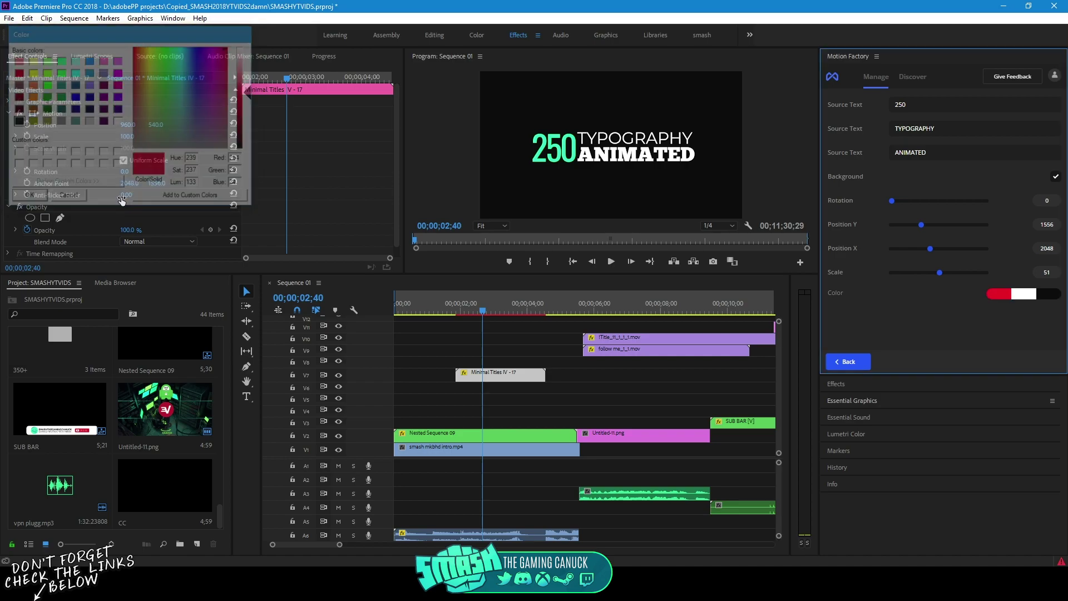
# Change the title's second colour to a medium blue
pyautogui.click(1024, 294)
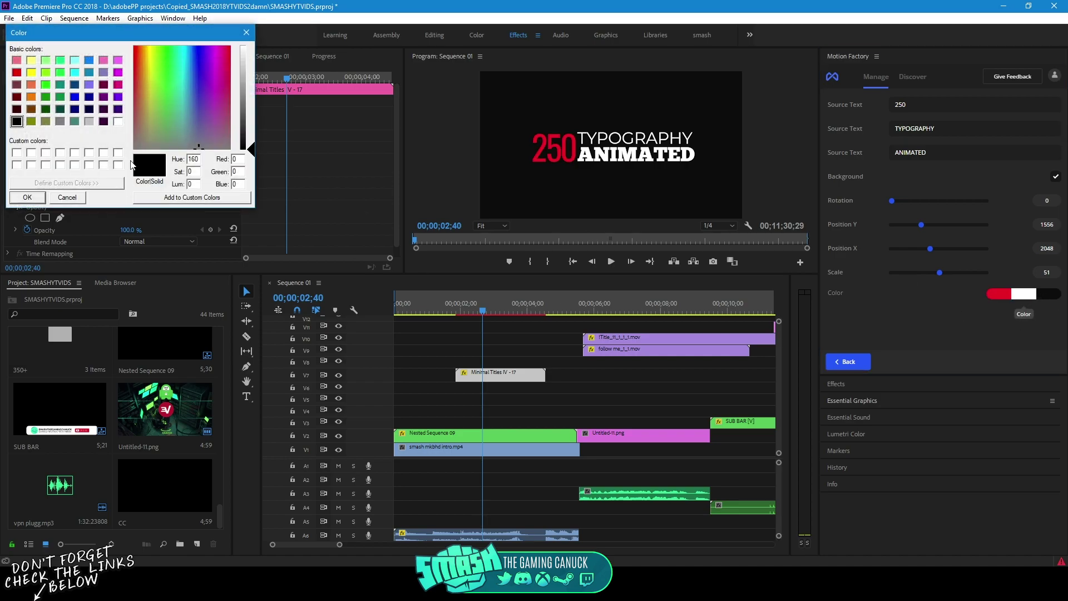
pyautogui.click(190, 72)
pyautogui.click(249, 67)
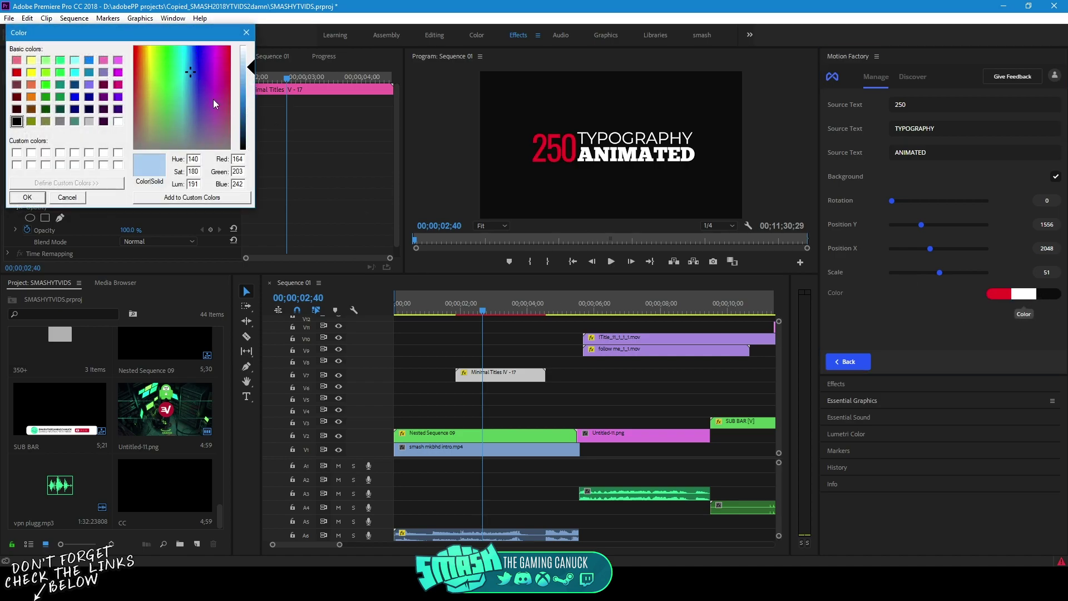
pyautogui.moveTo(248, 67); pyautogui.dragTo(248, 103)
pyautogui.click(27, 198)
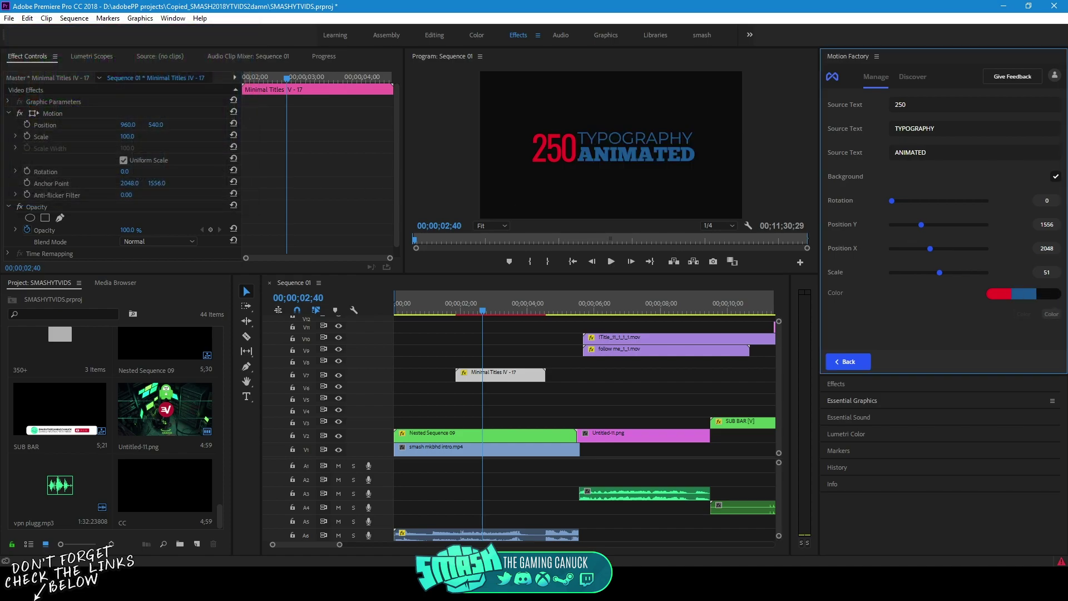
# Set the third colour to light blue and switch off the title background
pyautogui.click(1048, 294)
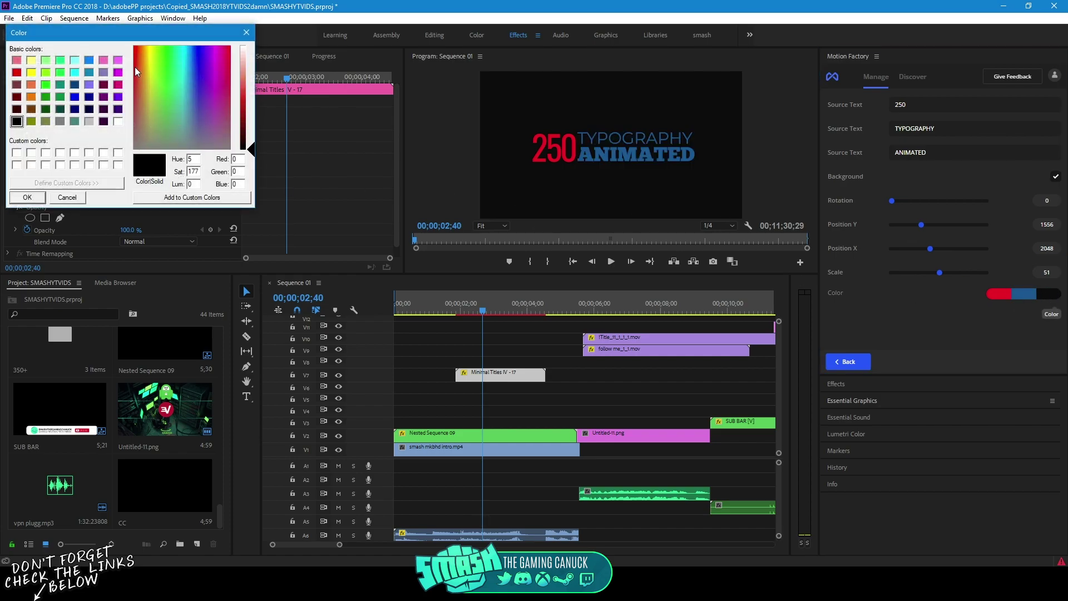
pyautogui.click(138, 49)
pyautogui.click(242, 96)
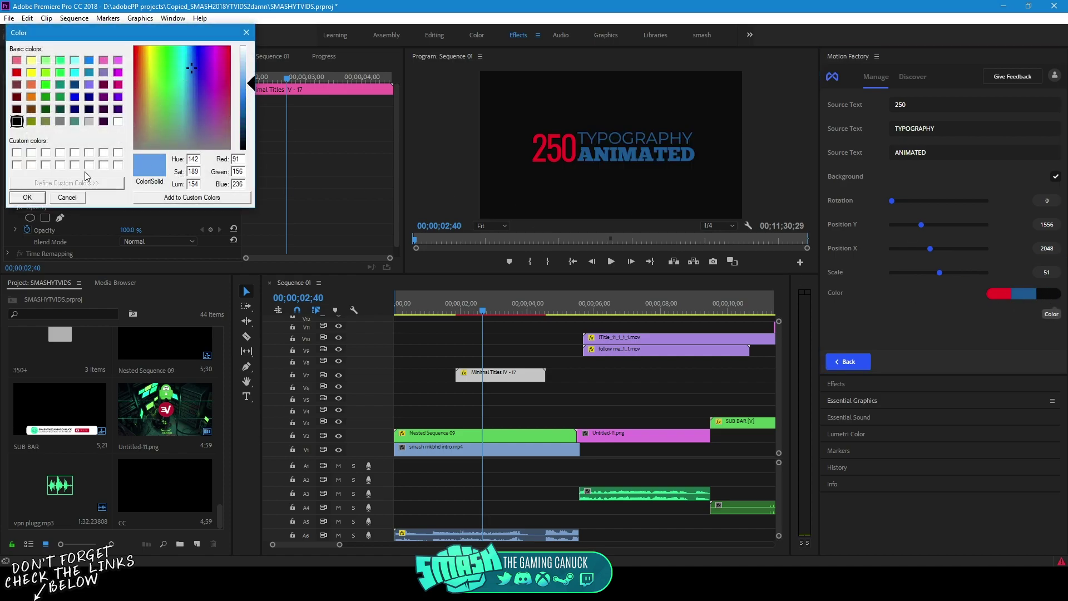
pyautogui.click(27, 197)
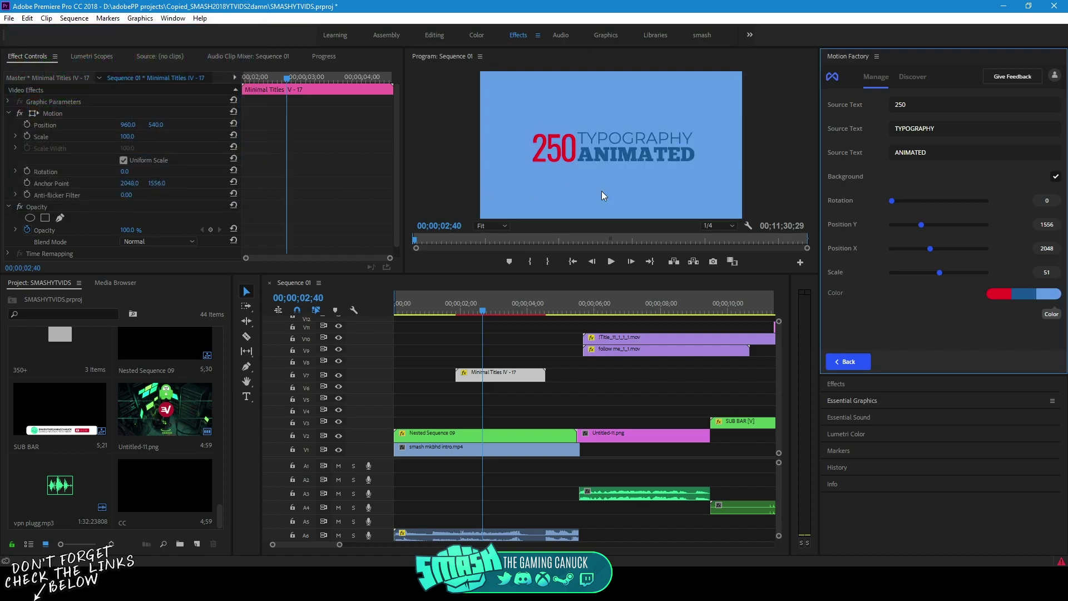
pyautogui.click(1055, 178)
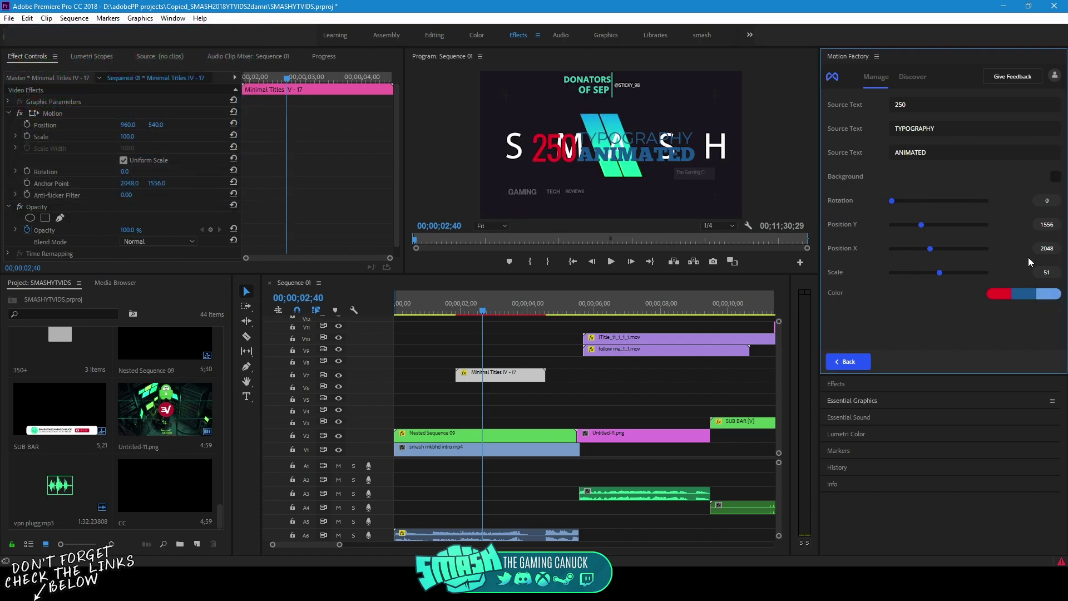
# Recolour the middle title colour to a pale pink
pyautogui.click(1024, 293)
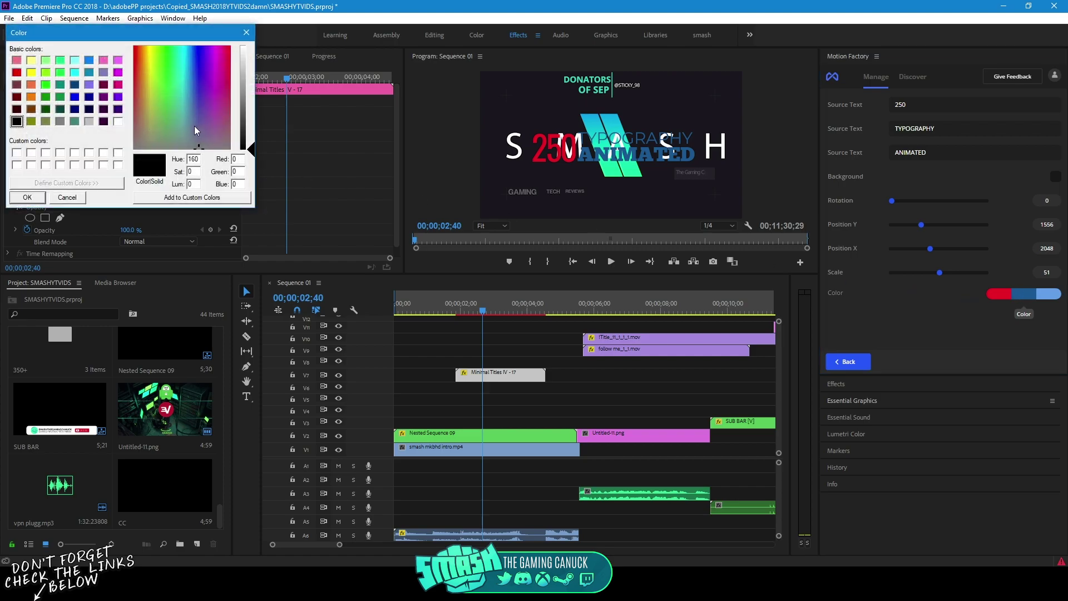
pyautogui.moveTo(195, 128); pyautogui.dragTo(137, 49)
pyautogui.moveTo(242, 109); pyautogui.dragTo(243, 50)
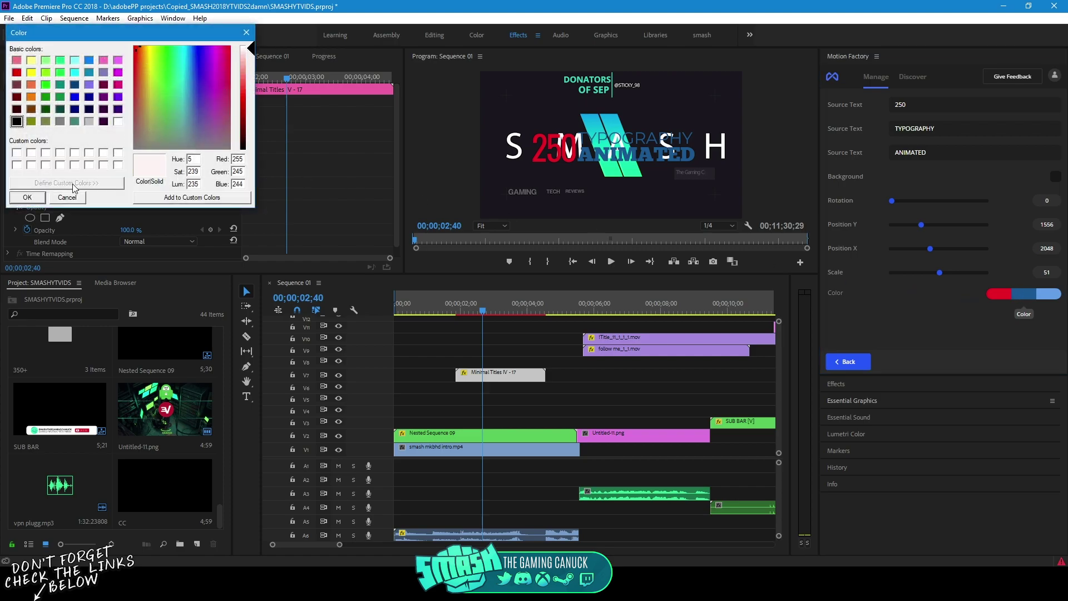
pyautogui.click(28, 197)
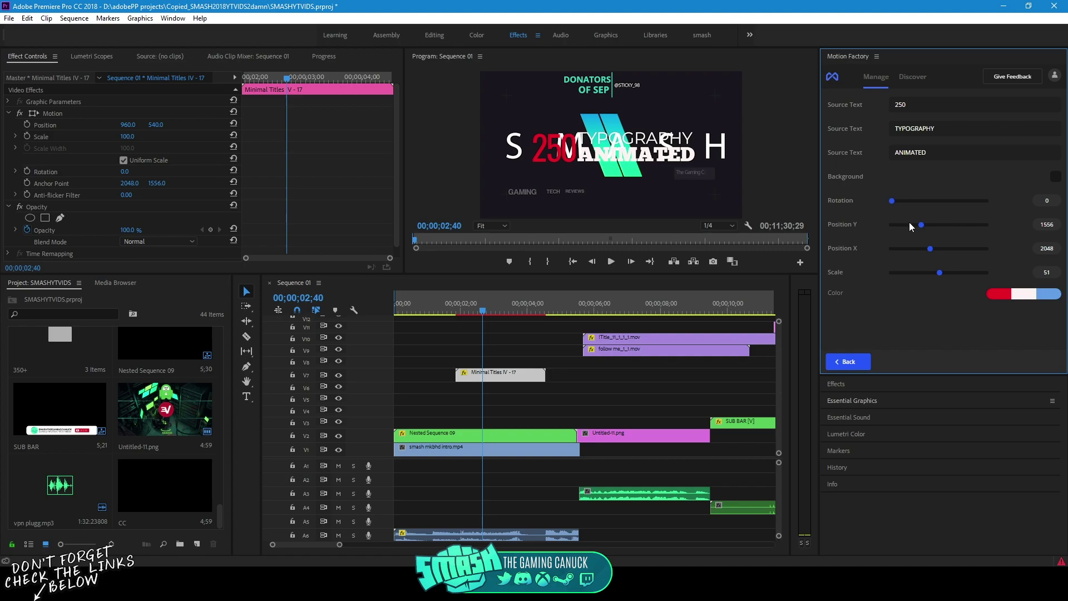
# Shift the title to Position Y 1228 and X 2006, preview the animation, and reselect the V7 clip
pyautogui.moveTo(911, 224)
pyautogui.mouseDown()
pyautogui.moveTo(893, 225)
pyautogui.moveTo(932, 223)
pyautogui.moveTo(916, 221)
pyautogui.mouseUp()
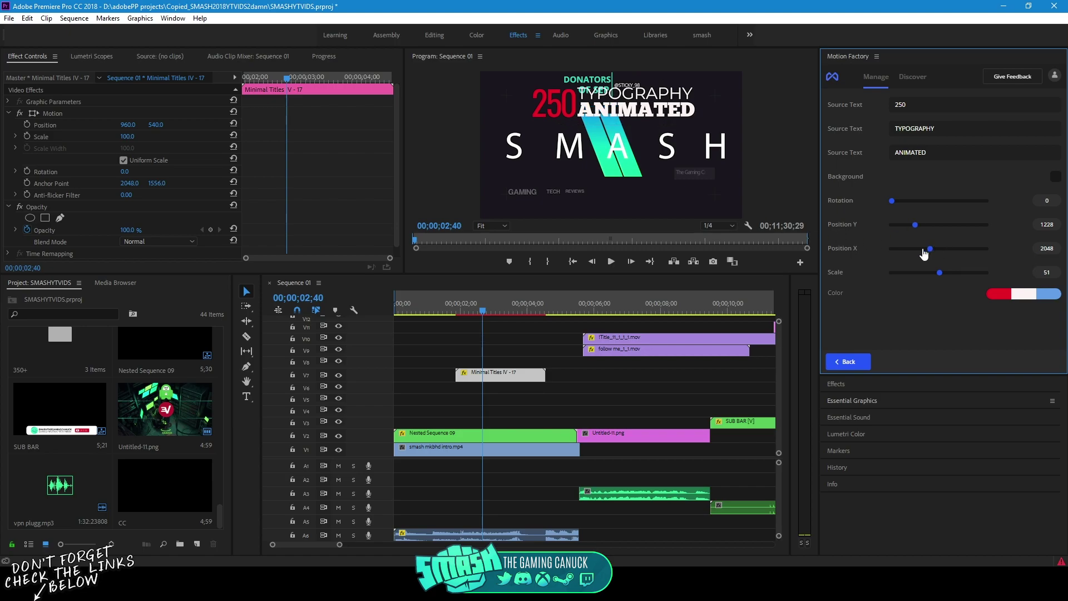
pyautogui.moveTo(929, 250); pyautogui.dragTo(928, 274)
pyautogui.moveTo(480, 309)
pyautogui.mouseDown()
pyautogui.moveTo(553, 307)
pyautogui.moveTo(477, 304)
pyautogui.mouseUp()
pyautogui.click(510, 375)
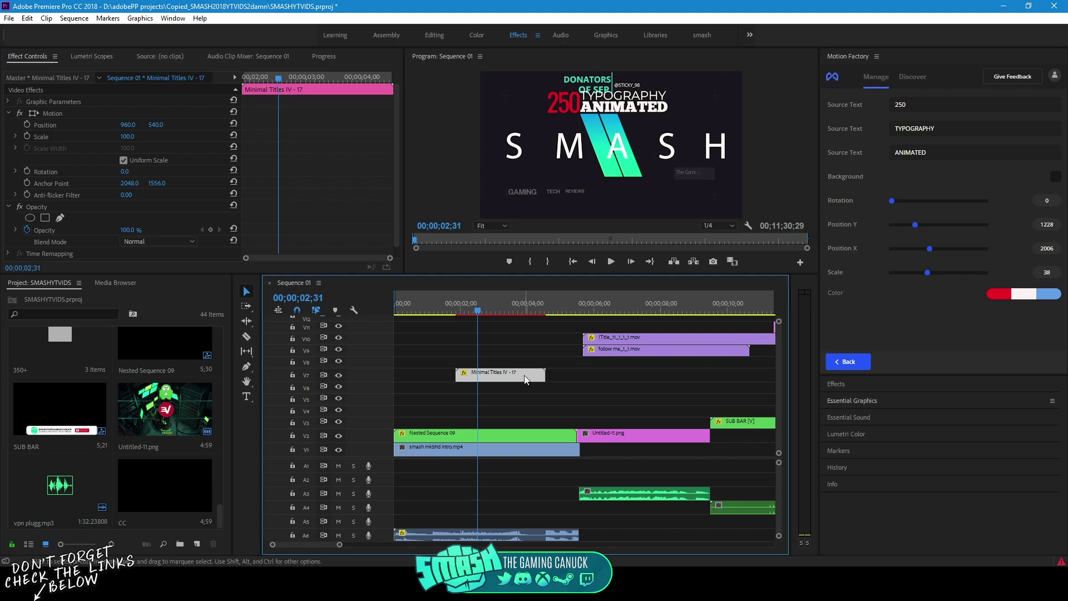
# Delete the Minimal Titles IV - 17 clip, then browse Motion Factory's Default Files to the Minimal Titles VIII templates
pyautogui.press('Delete')
pyautogui.click(874, 82)
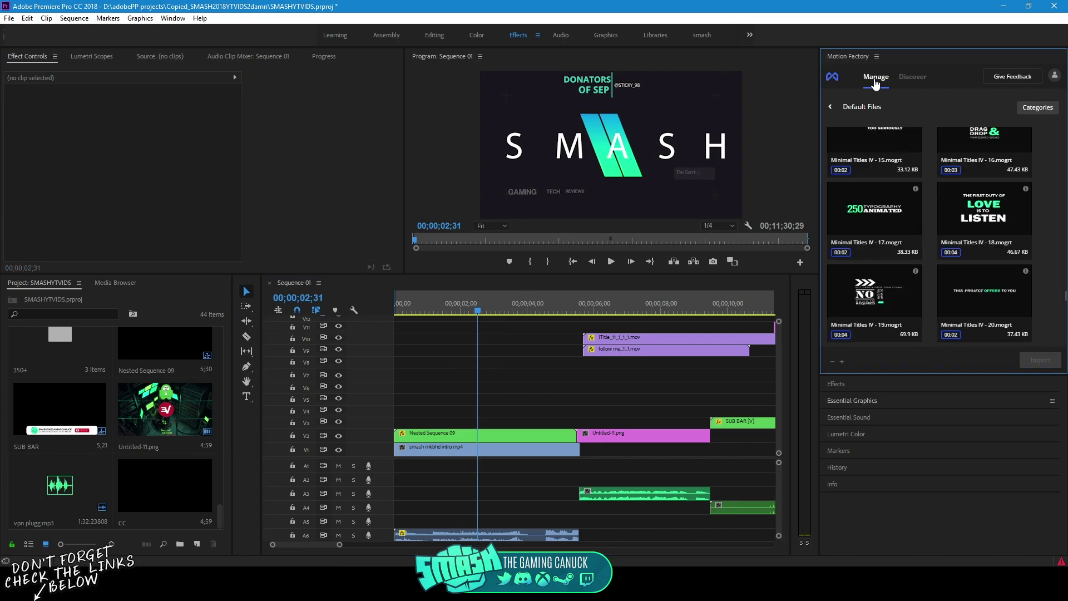
pyautogui.scroll(-5, 881, 220)
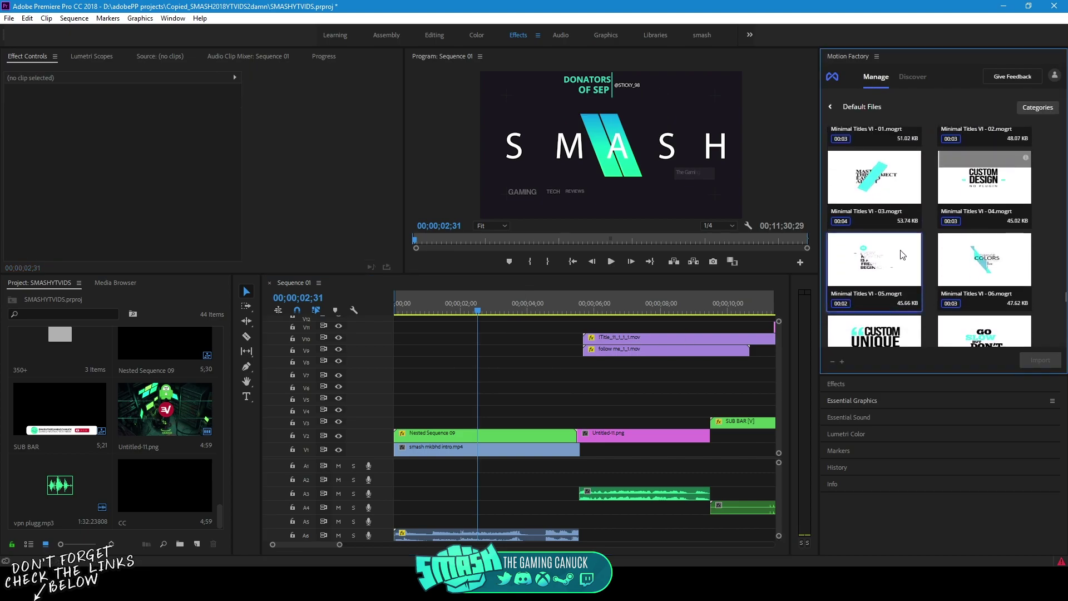
pyautogui.scroll(-3, 893, 273)
pyautogui.scroll(6, 893, 274)
pyautogui.scroll(3, 891, 268)
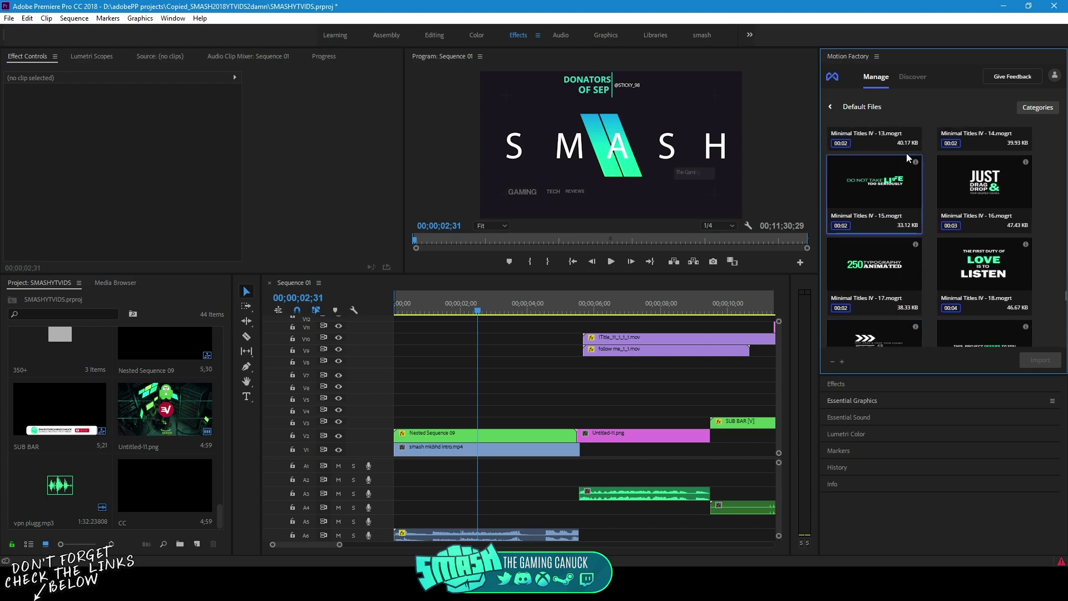
pyautogui.scroll(-8, 974, 269)
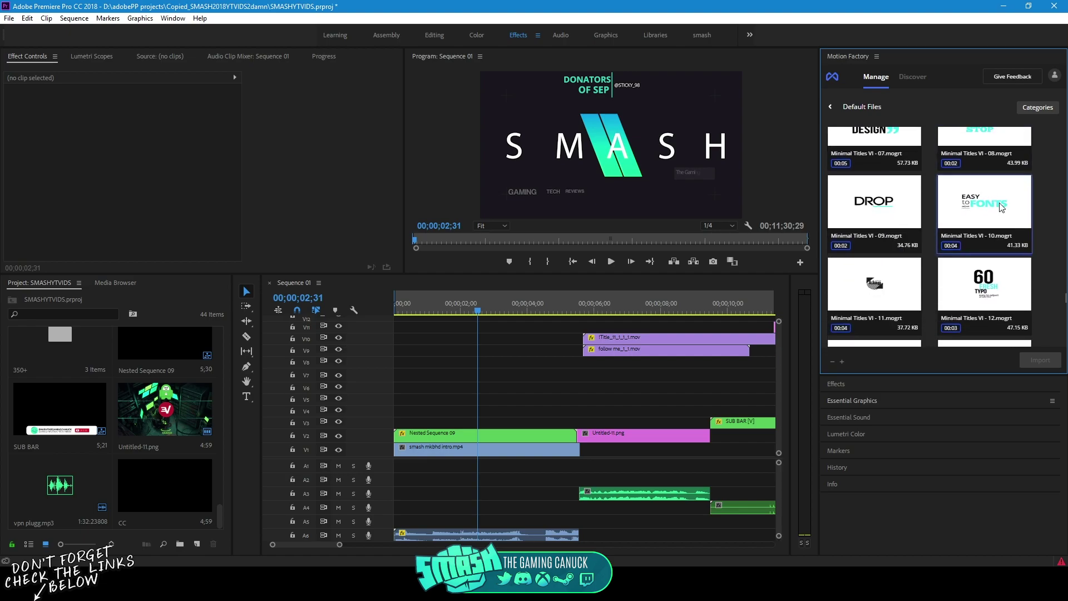
pyautogui.scroll(-10, 999, 205)
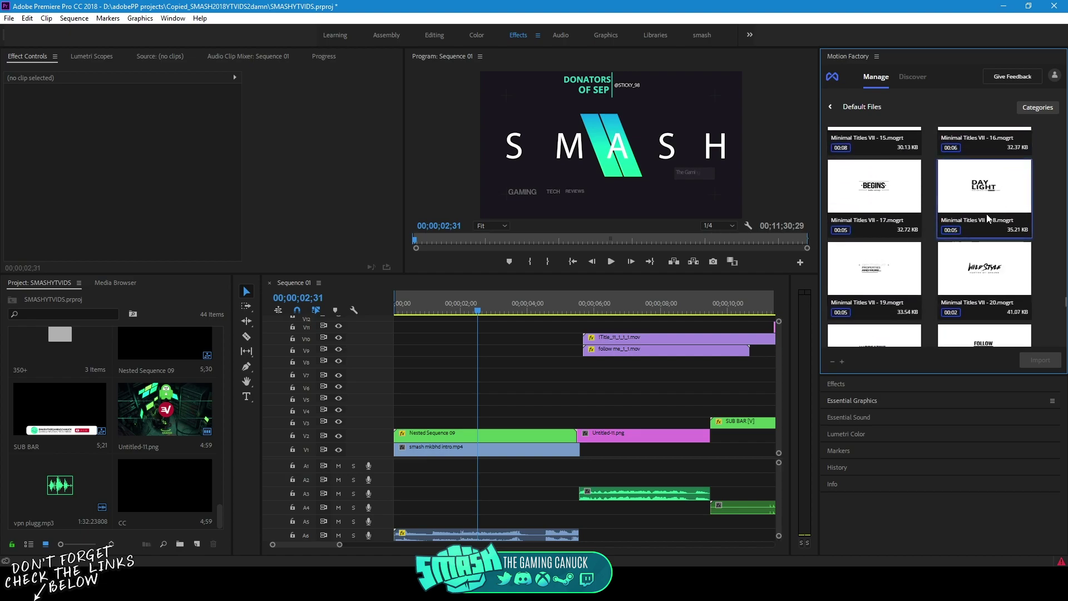
pyautogui.scroll(-5, 995, 263)
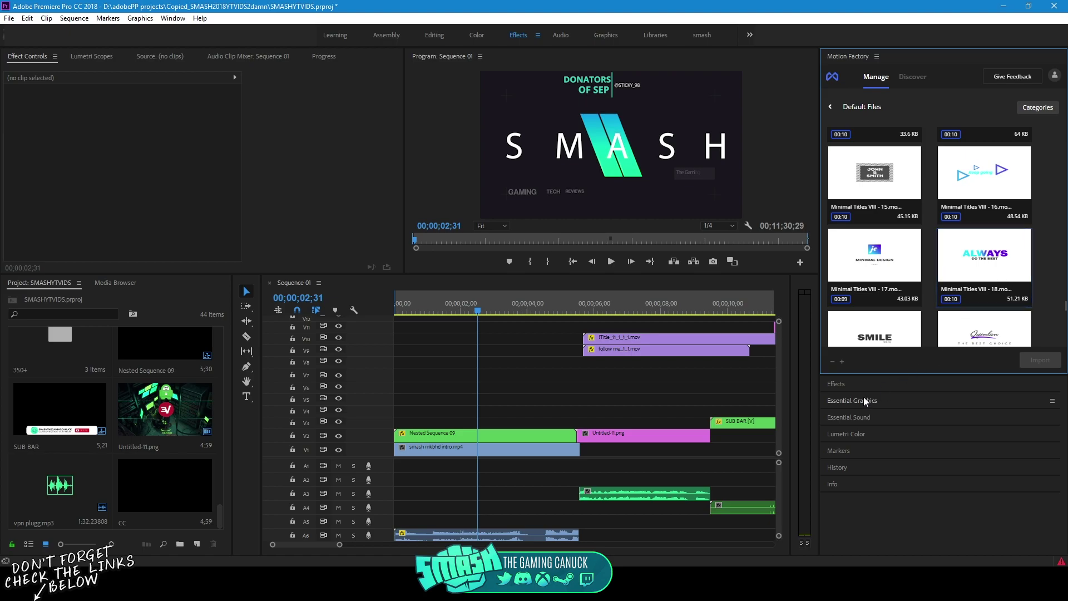
pyautogui.scroll(-5, 916, 284)
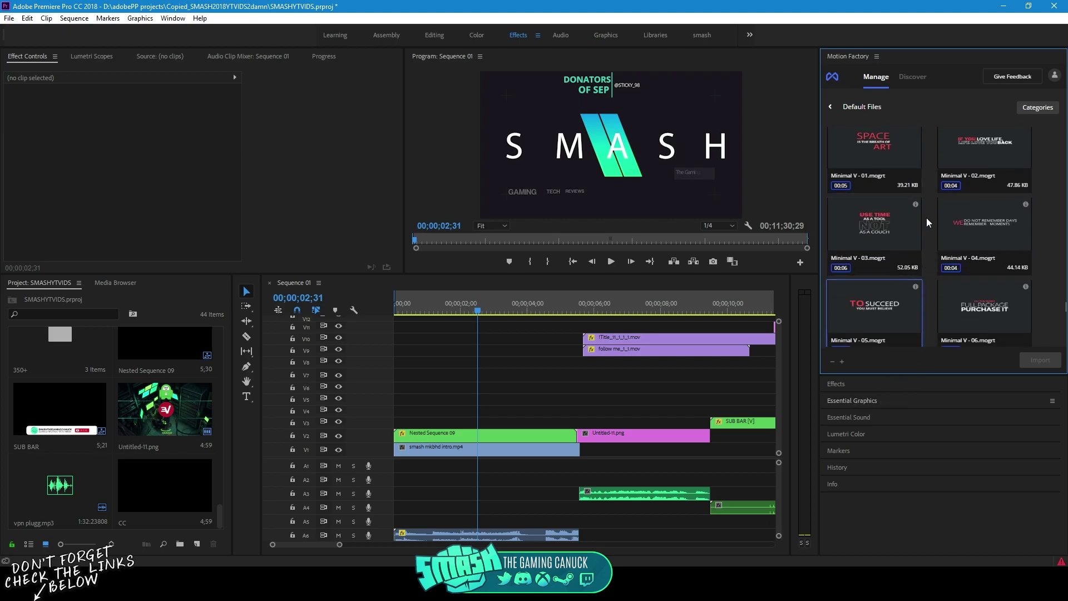
pyautogui.scroll(-1, 984, 217)
pyautogui.click(859, 402)
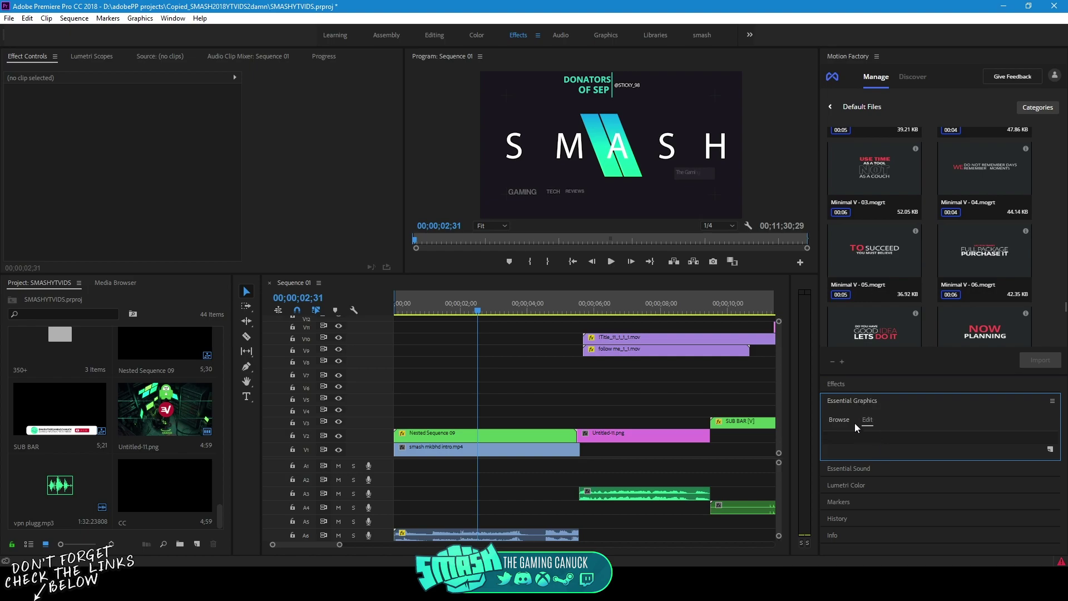
pyautogui.click(839, 421)
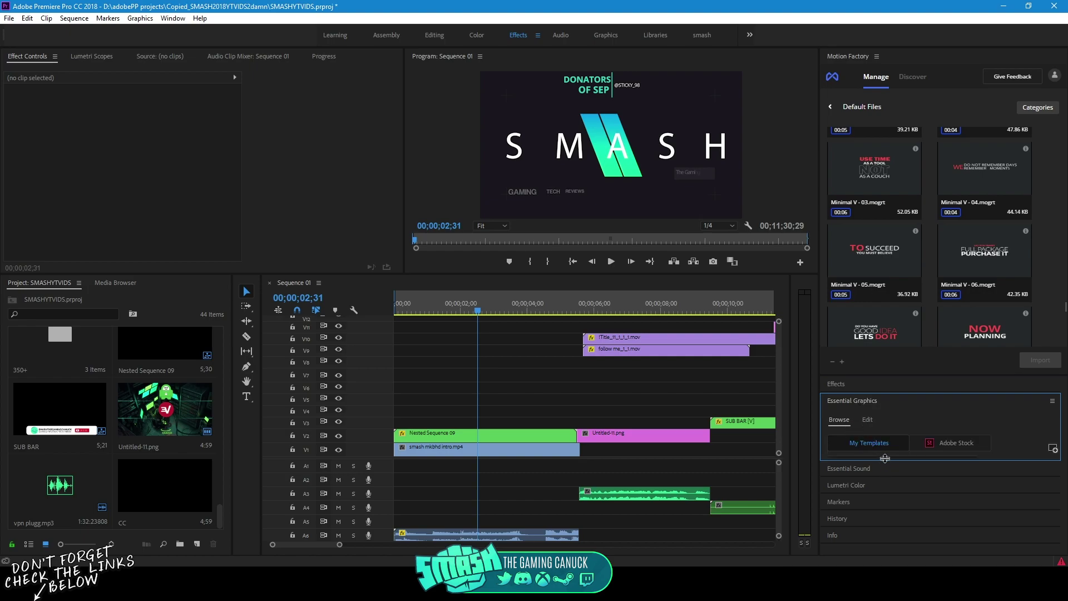
pyautogui.scroll(-2, 885, 520)
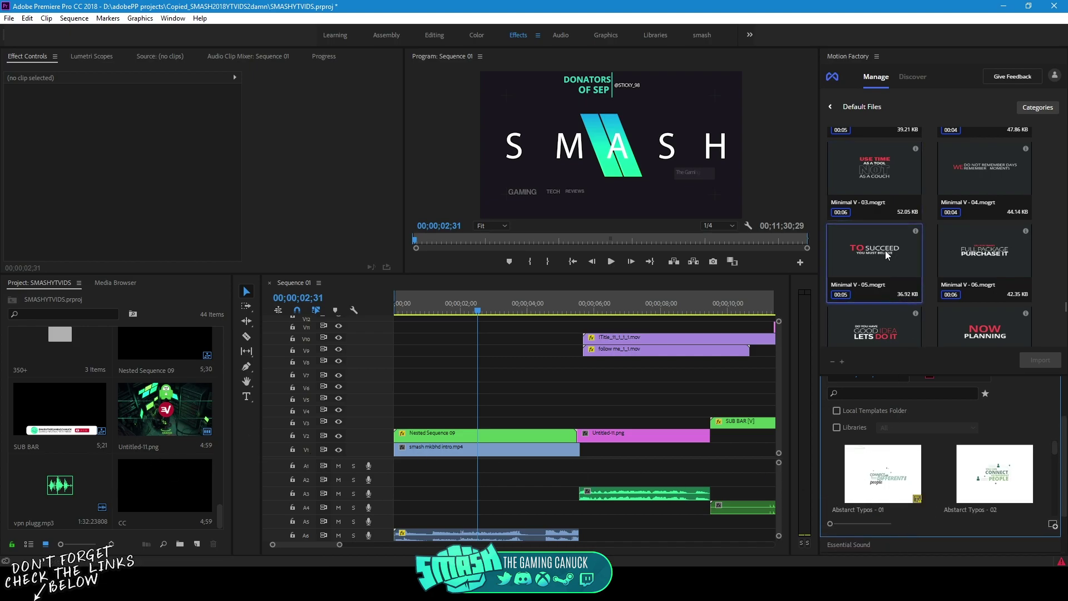
pyautogui.scroll(3, 885, 251)
pyautogui.scroll(2, 896, 431)
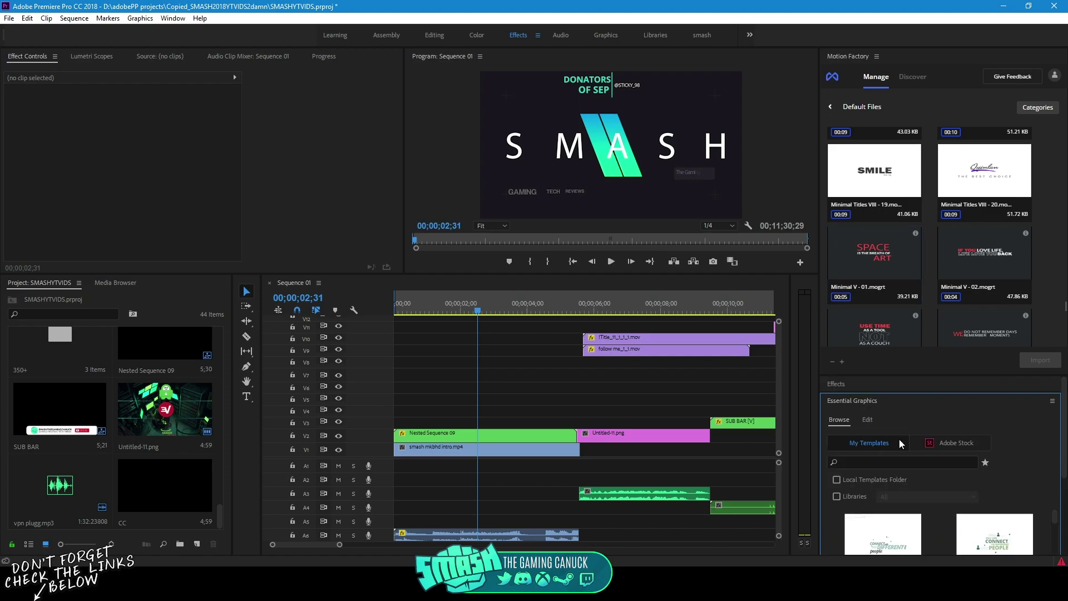
pyautogui.click(869, 401)
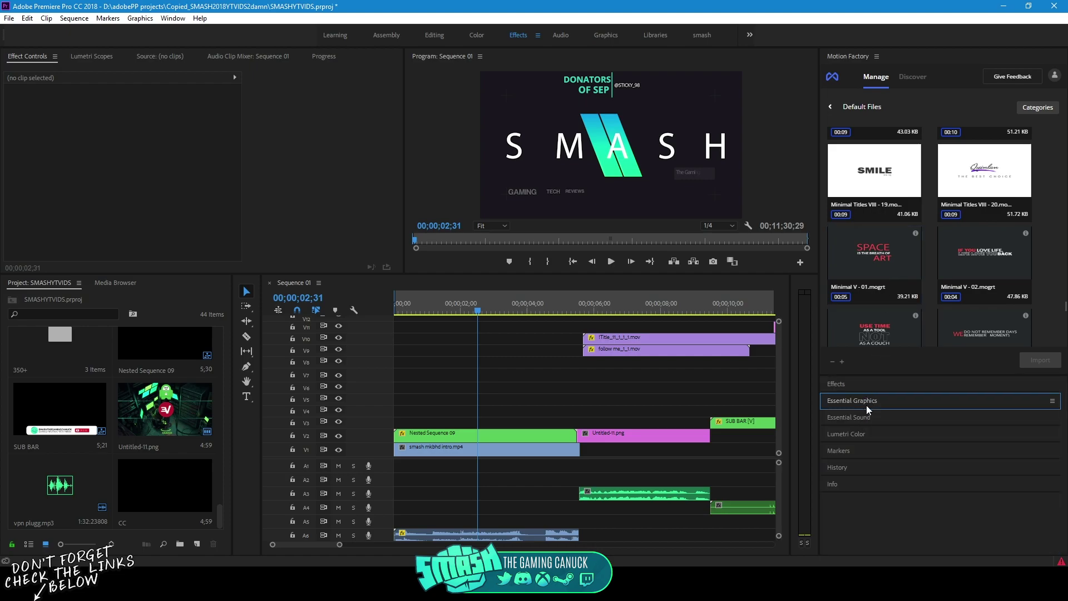
pyautogui.scroll(-7, 892, 257)
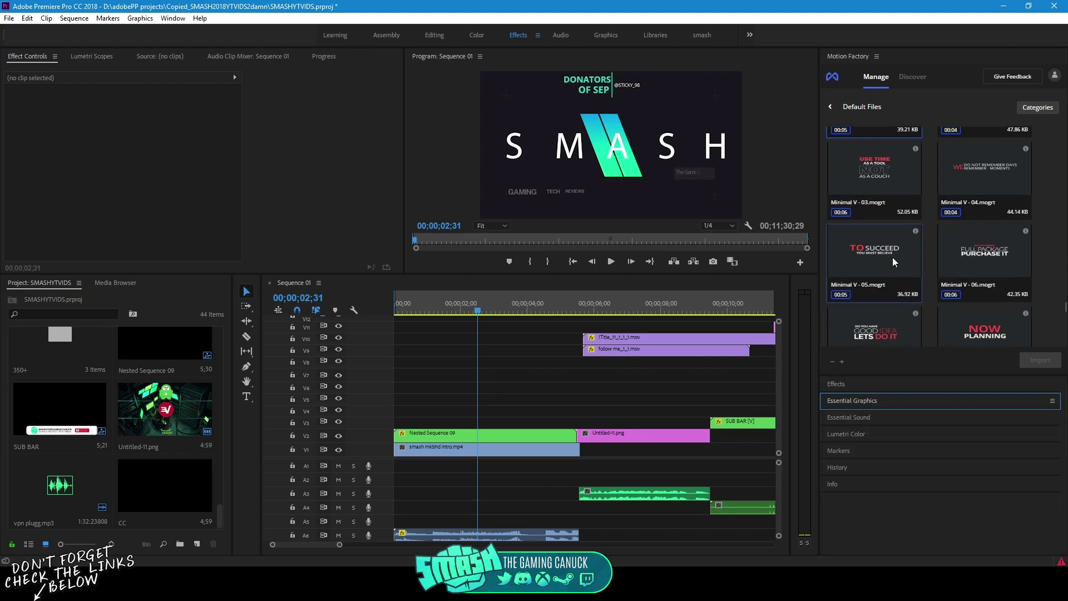
pyautogui.scroll(-5, 892, 257)
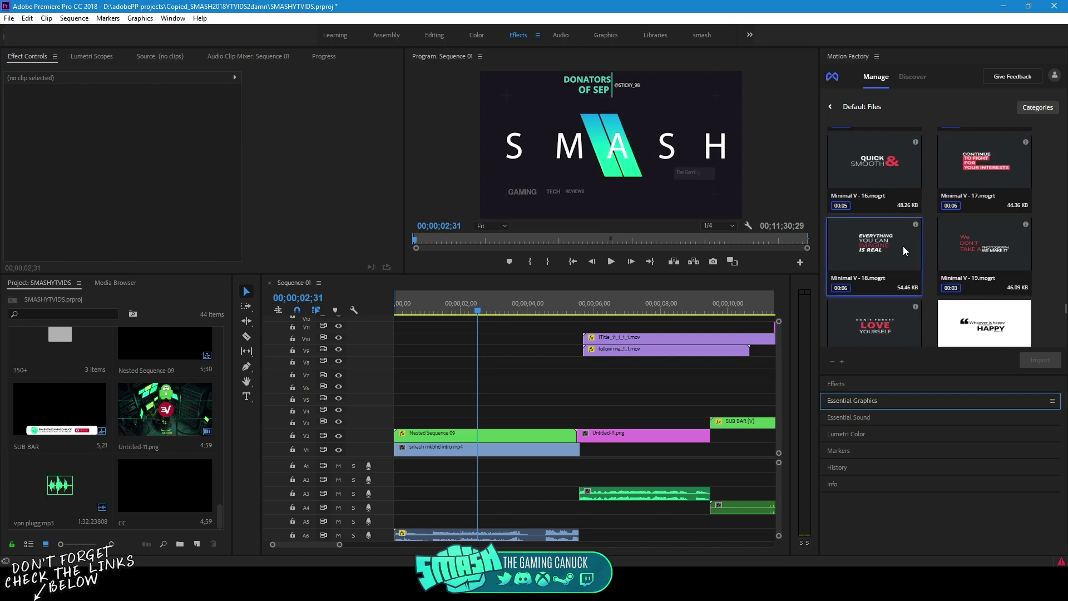
pyautogui.scroll(-10, 900, 248)
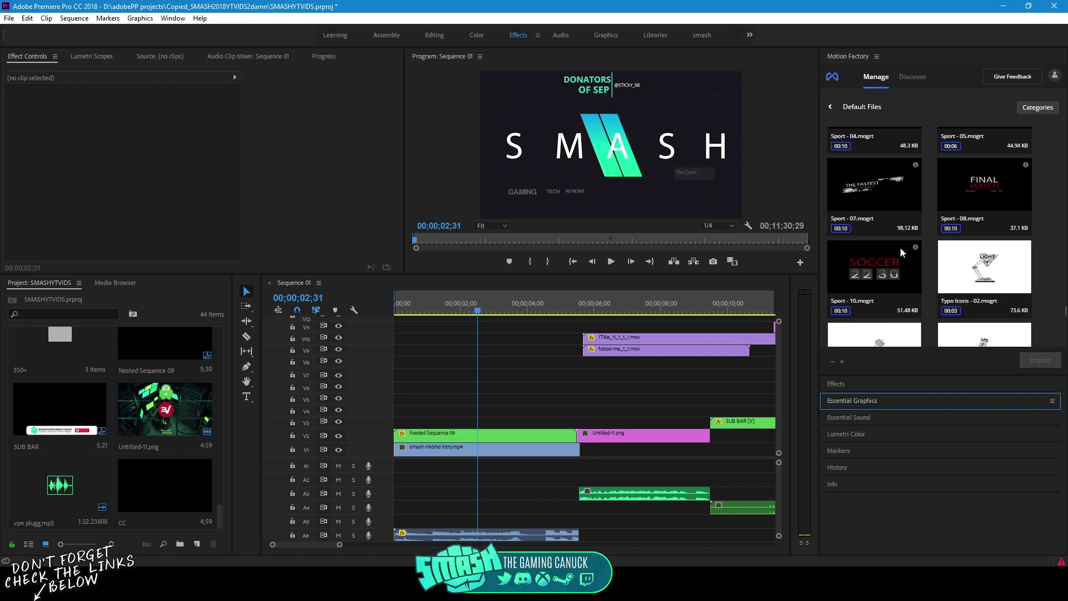
pyautogui.scroll(-5, 895, 242)
pyautogui.scroll(-3, 904, 252)
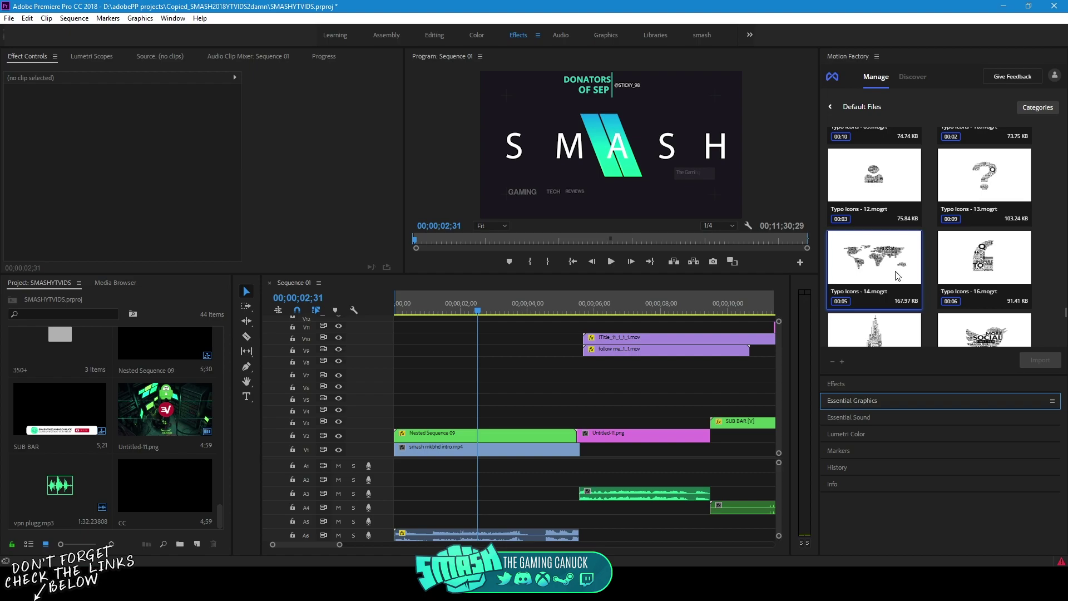
pyautogui.scroll(-10, 892, 278)
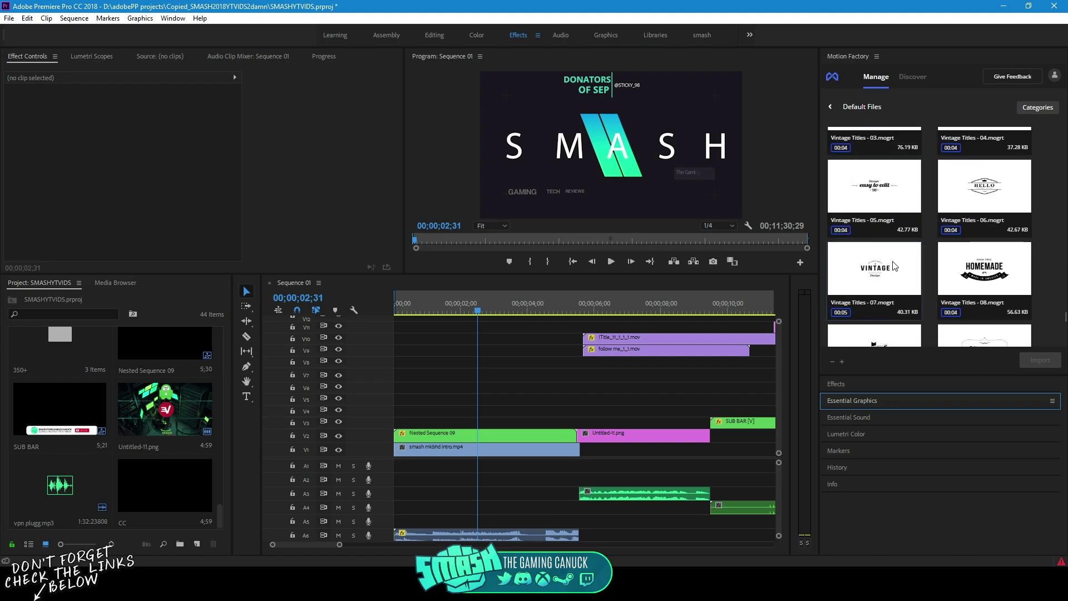
pyautogui.scroll(-10, 893, 267)
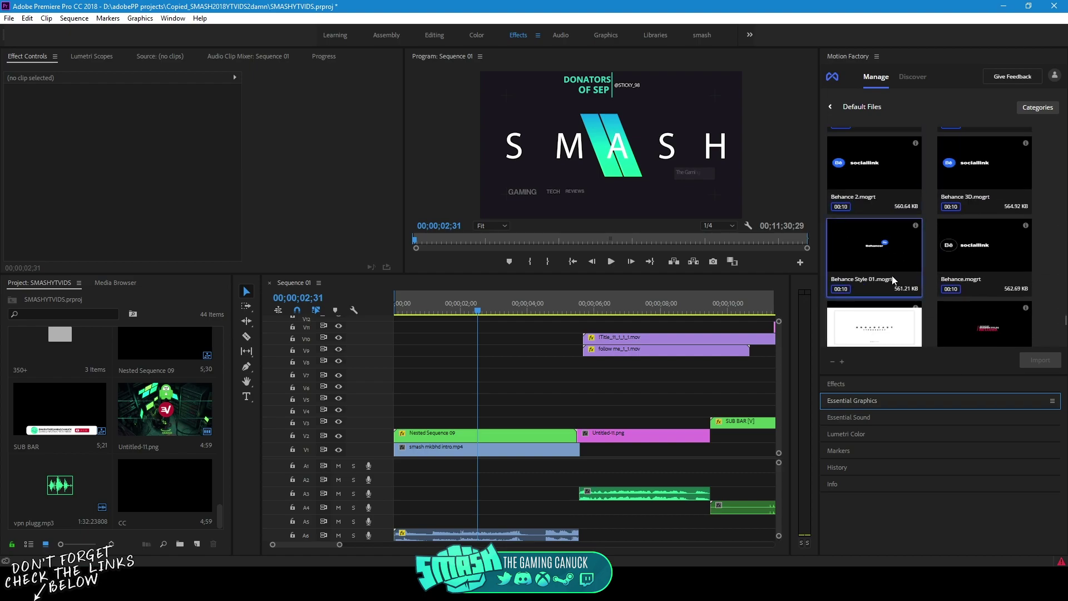